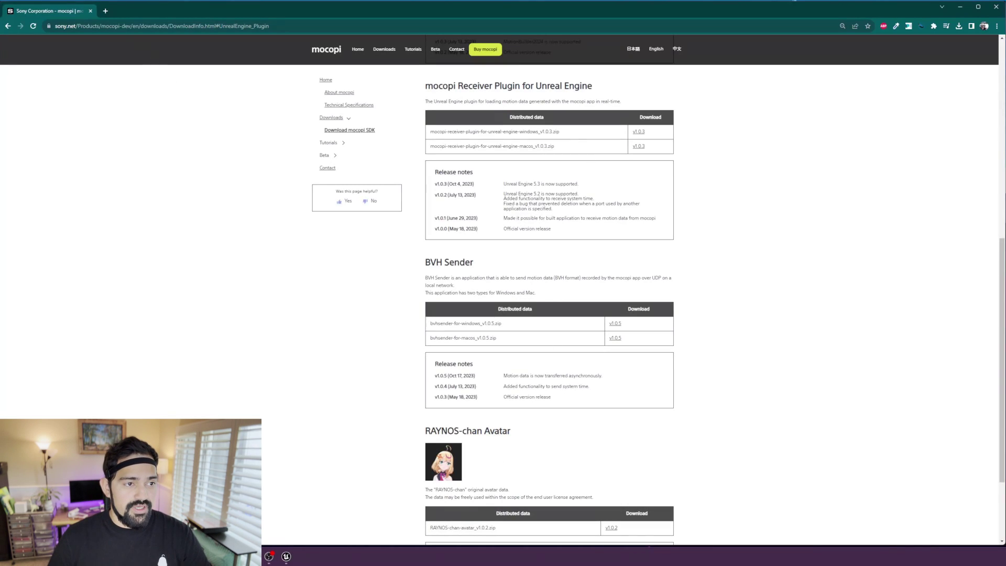
- Search for 'mocopi developer' in a new Chrome tab
{"action": "left_click", "coordinate": [105, 12]}
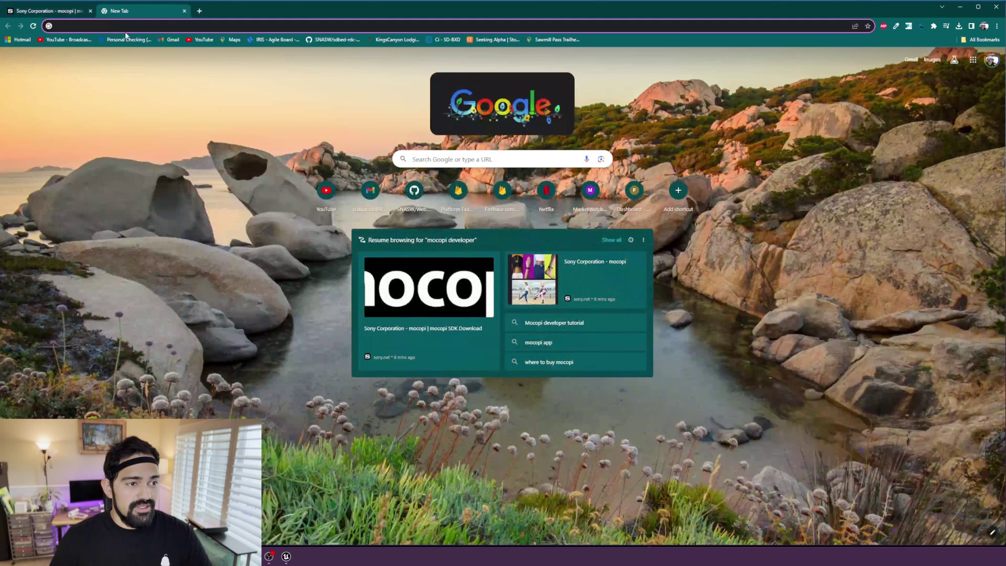
{"action": "type", "text": "mocopi developer"}
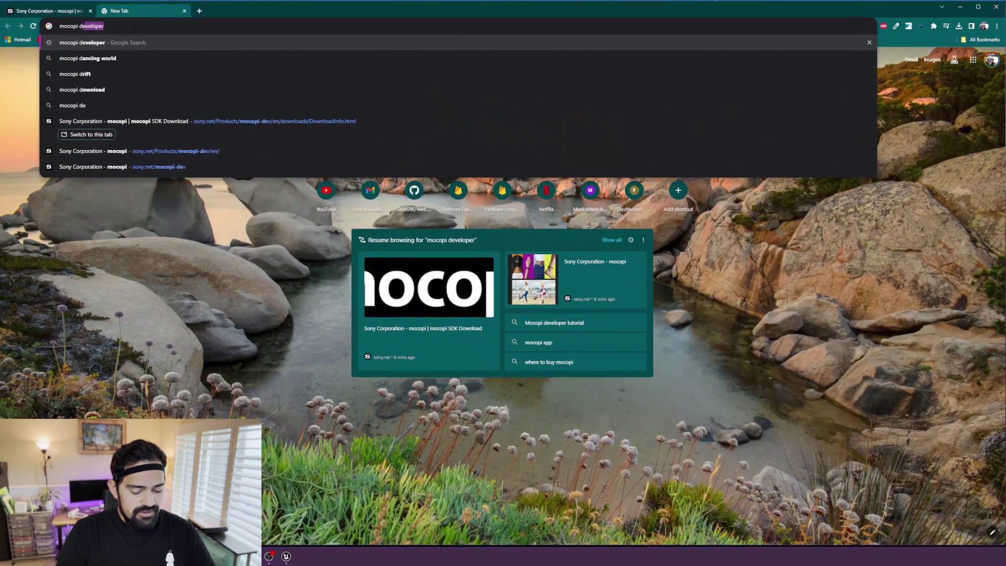
{"action": "key", "text": "Return"}
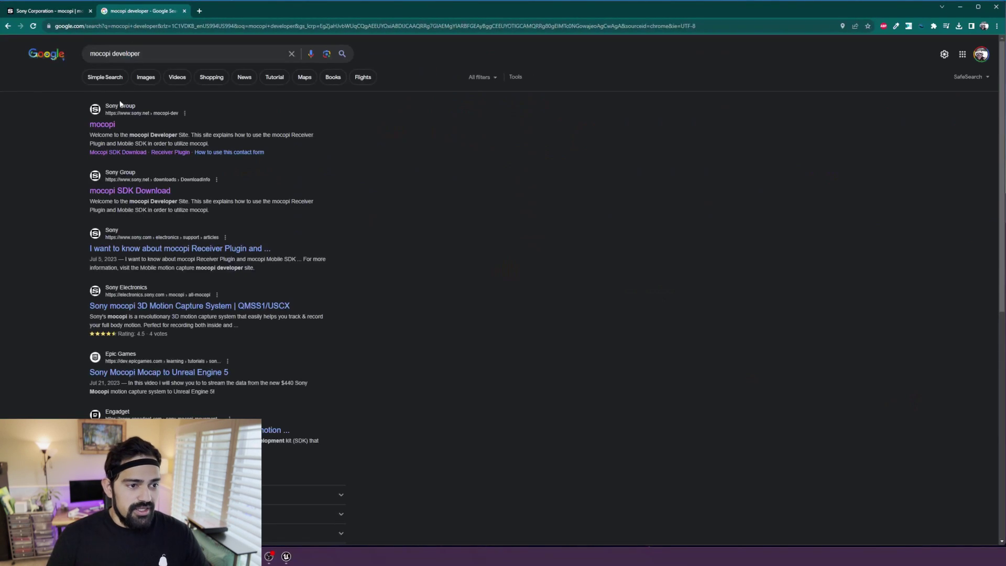
- Go to the mocopi SDK Downloads page and scroll to the Unreal Engine plugin v1.0.3 zips
{"action": "left_click", "coordinate": [108, 125]}
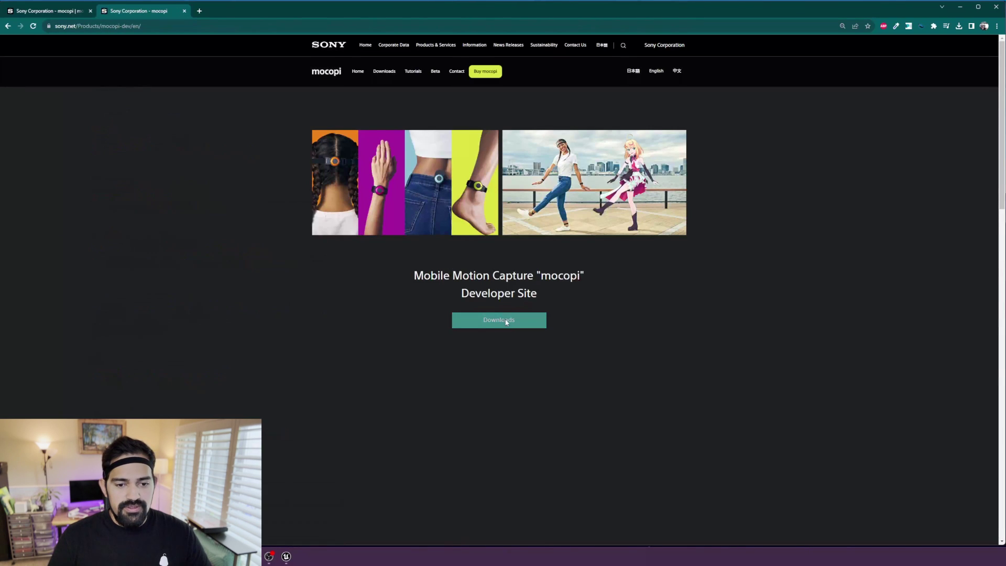
{"action": "left_click", "coordinate": [504, 321]}
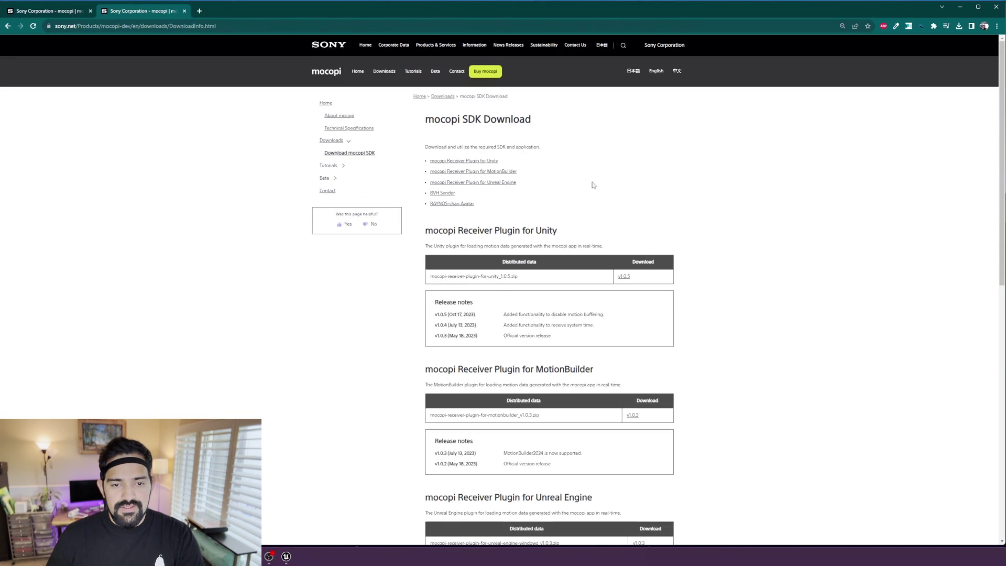
{"action": "scroll", "coordinate": [579, 287], "scroll_direction": "down", "scroll_amount": 3}
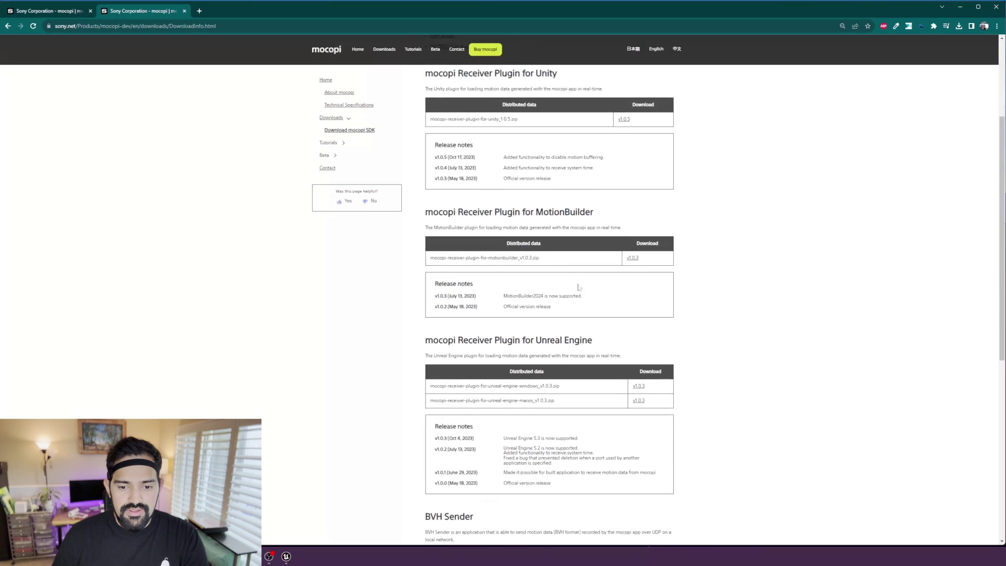
{"action": "scroll", "coordinate": [563, 251], "scroll_direction": "down", "scroll_amount": 3}
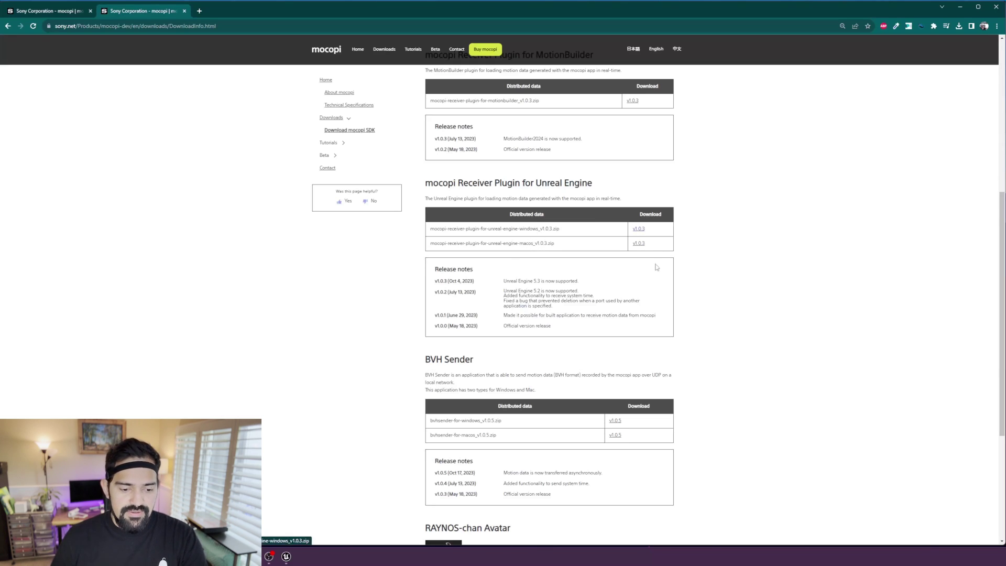
{"action": "key", "text": "alt+Tab"}
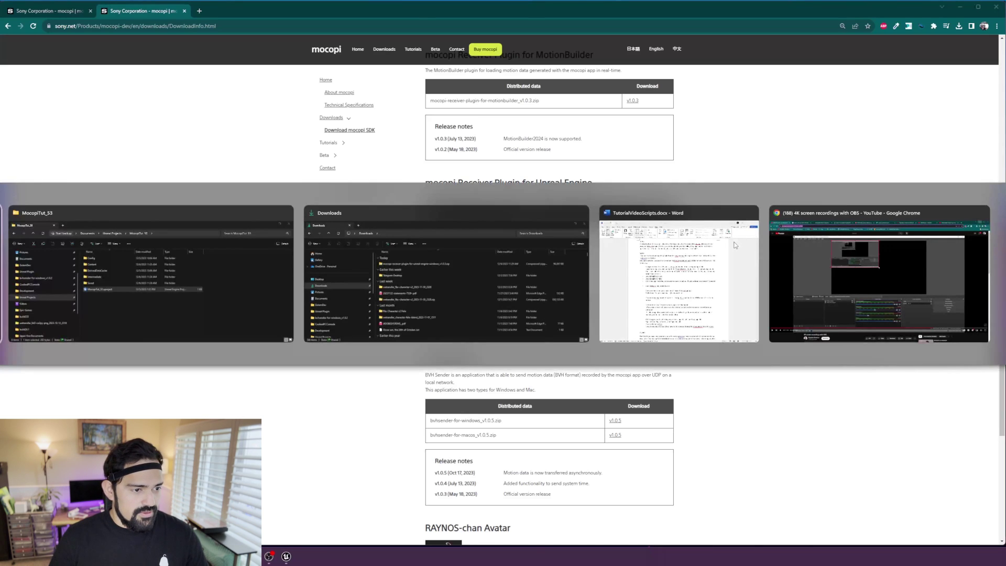
- Rename the downloaded Unreal plugin zip in Downloads to MocopiLiveLink_103
{"action": "left_click", "coordinate": [406, 320]}
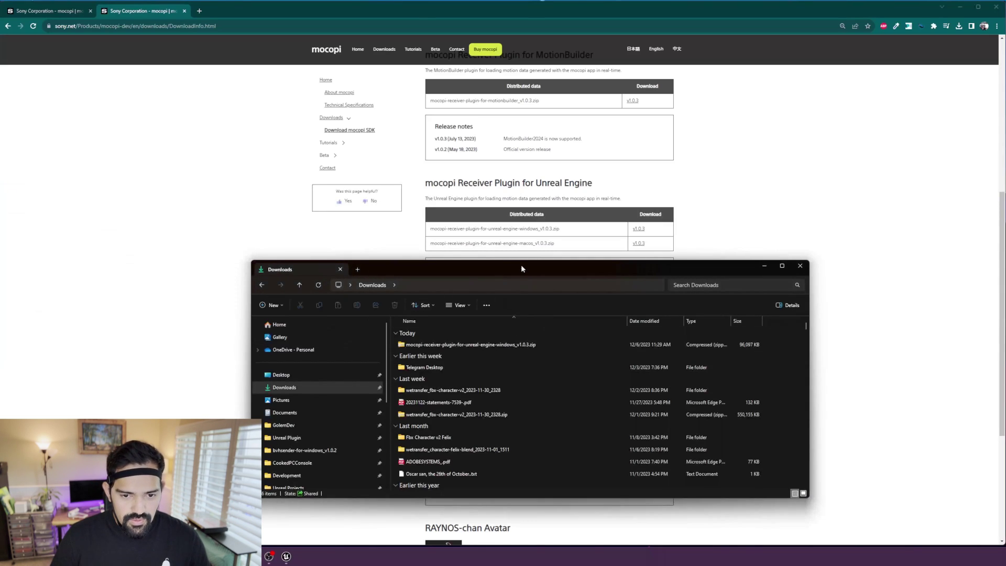
{"action": "left_click_drag", "start_coordinate": [521, 264], "coordinate": [532, 235]}
{"action": "left_click", "coordinate": [486, 317]}
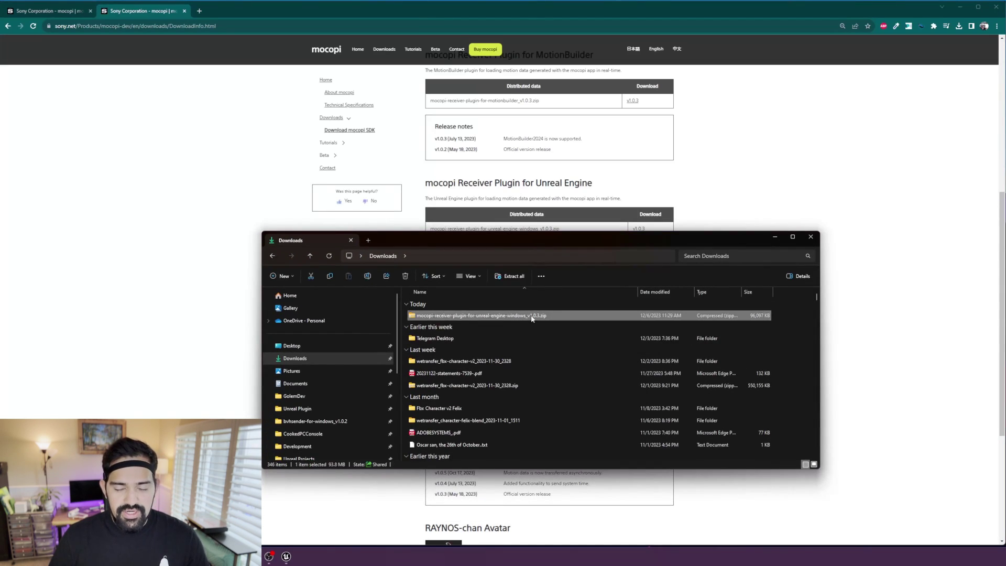
{"action": "left_click", "coordinate": [487, 315]}
{"action": "type", "text": "Mocopi"}
{"action": "type", "text": "LiveLink"}
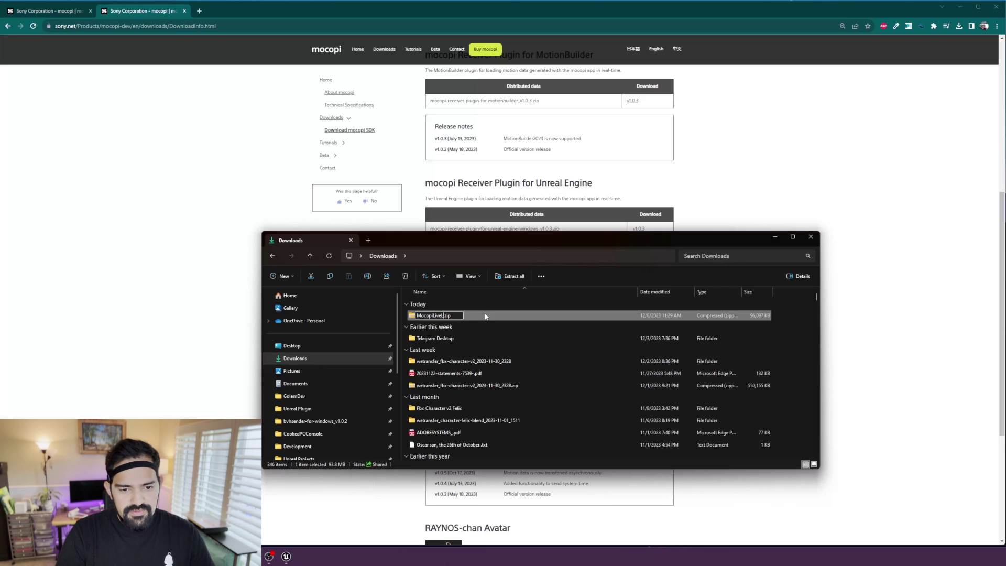
{"action": "type", "text": "_103"}
{"action": "key", "text": "Return"}
- Extract all of MocopiLiveLink_103.zip into the suggested MocopiLiveLink_103 folder
{"action": "right_click", "coordinate": [457, 318]}
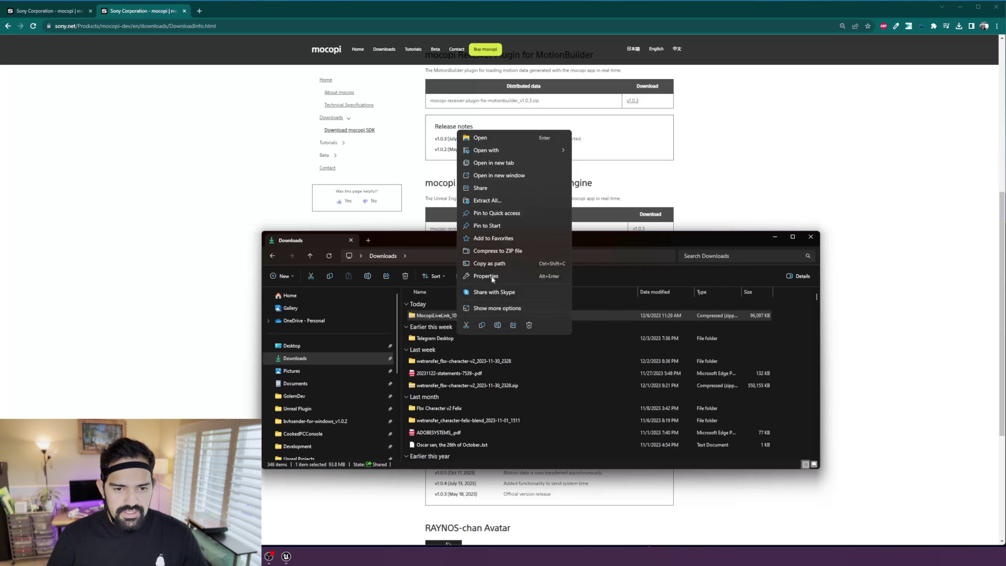
{"action": "left_click", "coordinate": [484, 203]}
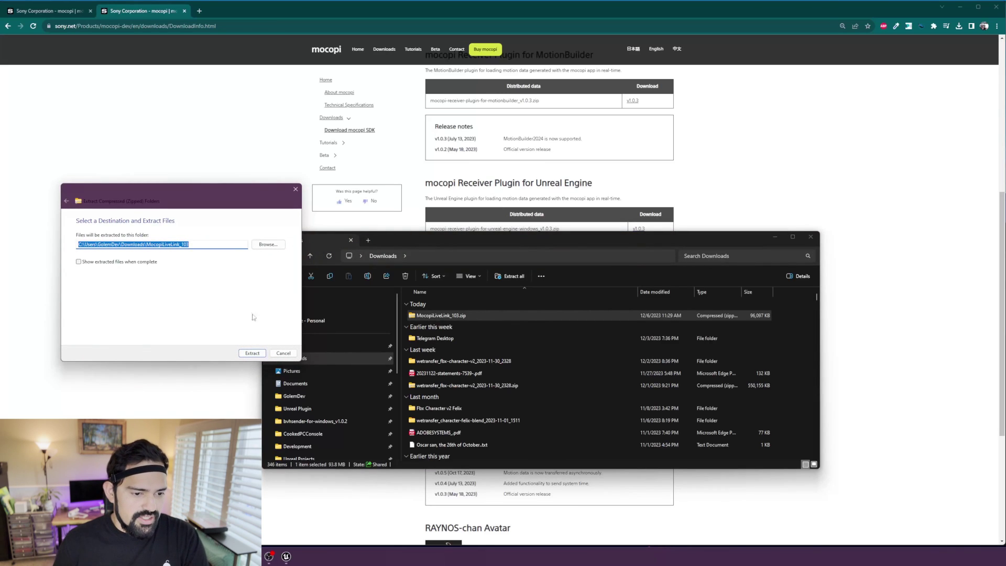
{"action": "left_click", "coordinate": [252, 353]}
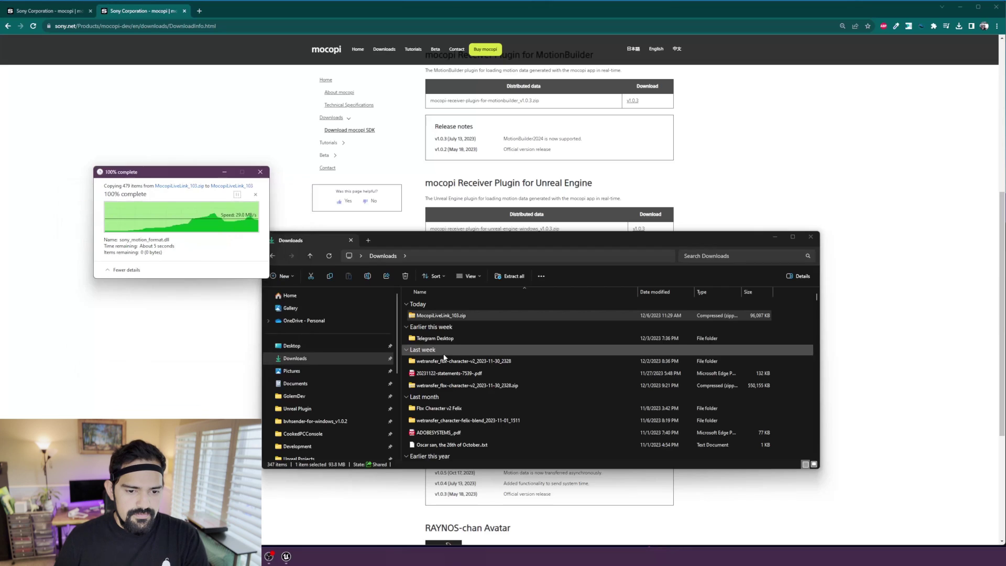
{"action": "double_click", "coordinate": [450, 317]}
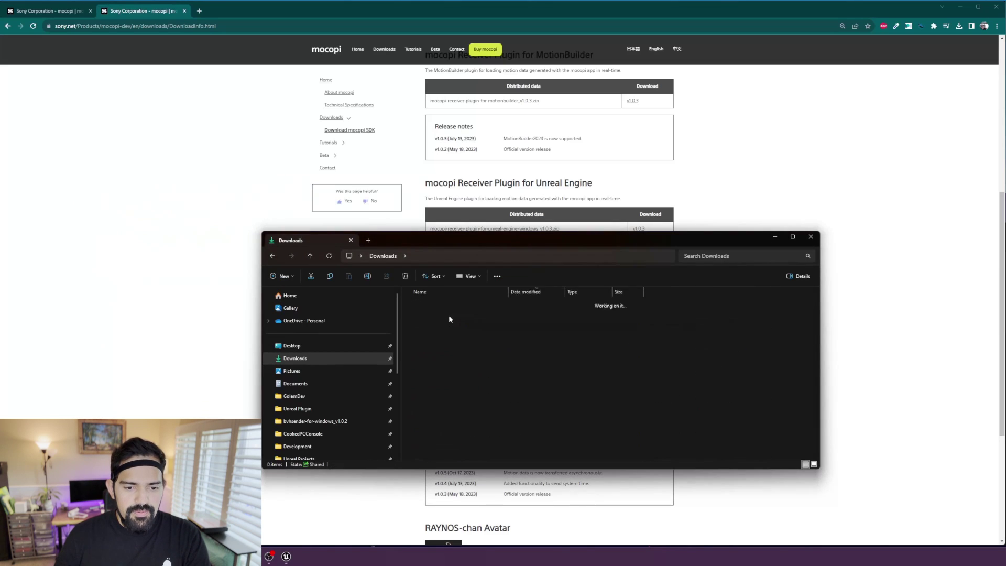
- Browse windows_v1.0.3 > MocopiLiveLink_1.0.3_UE5.3, peek into MocopiLiveLink, then go back up
{"action": "double_click", "coordinate": [450, 317]}
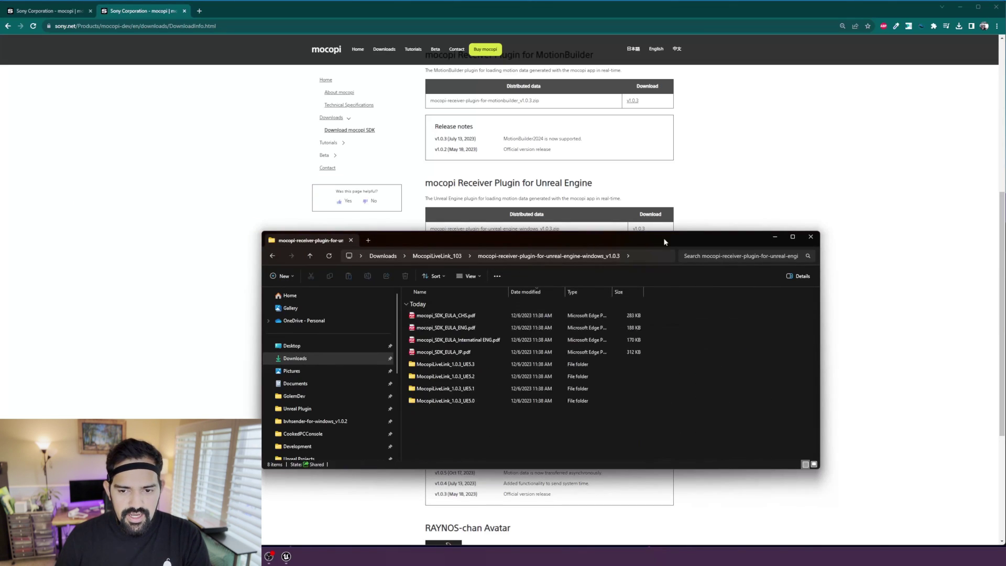
{"action": "left_click_drag", "start_coordinate": [664, 237], "coordinate": [671, 203]}
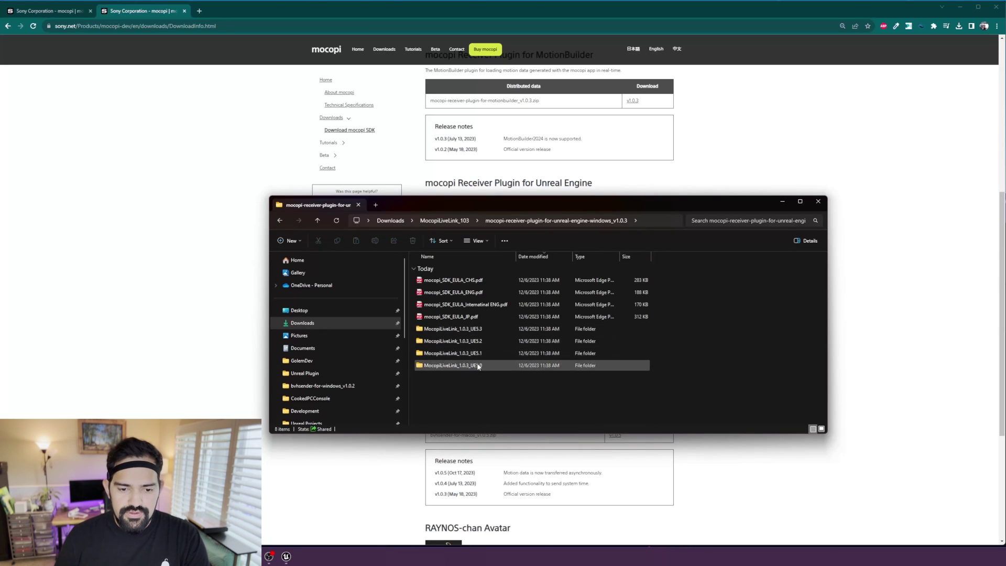
{"action": "double_click", "coordinate": [476, 329]}
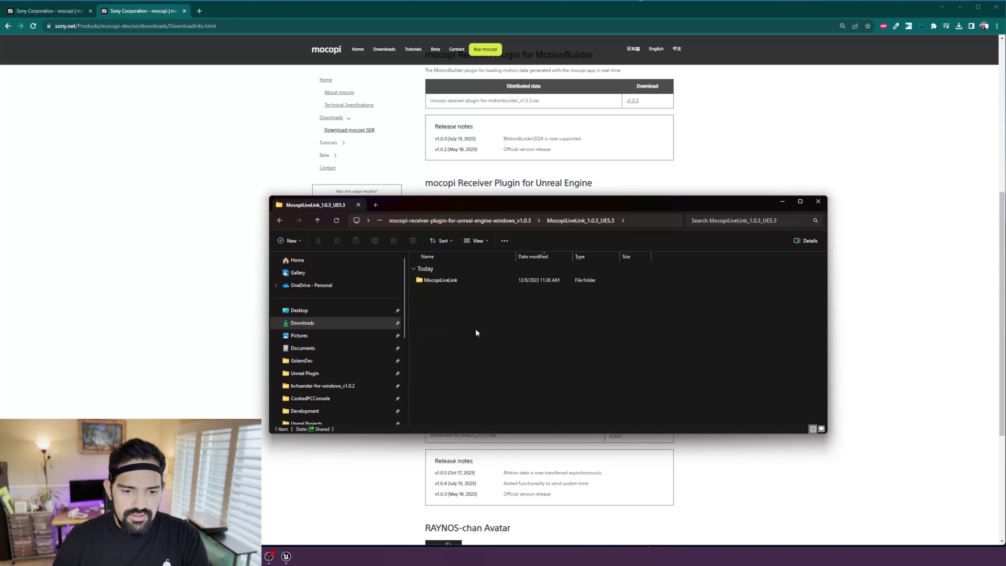
{"action": "double_click", "coordinate": [442, 280]}
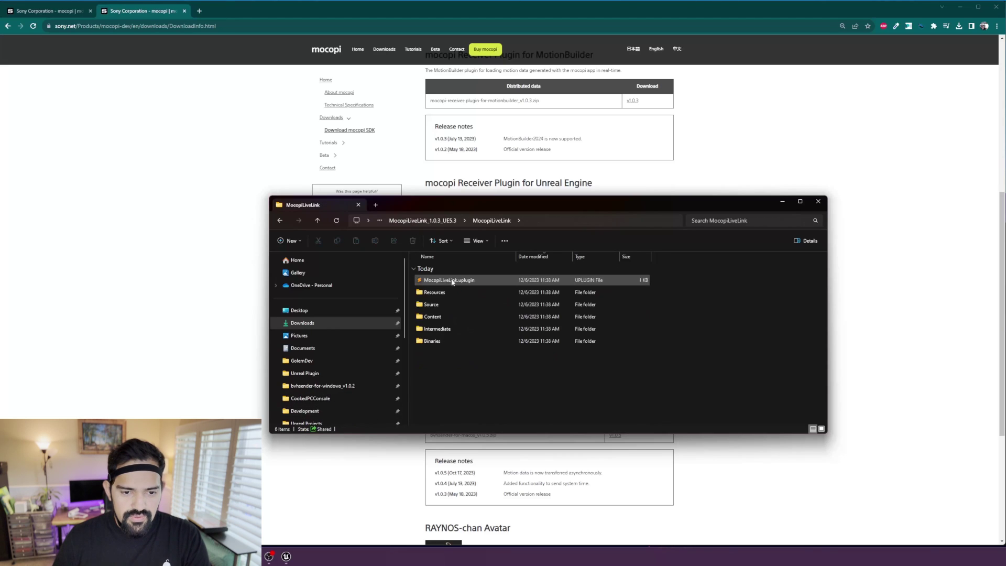
{"action": "left_click", "coordinate": [317, 221]}
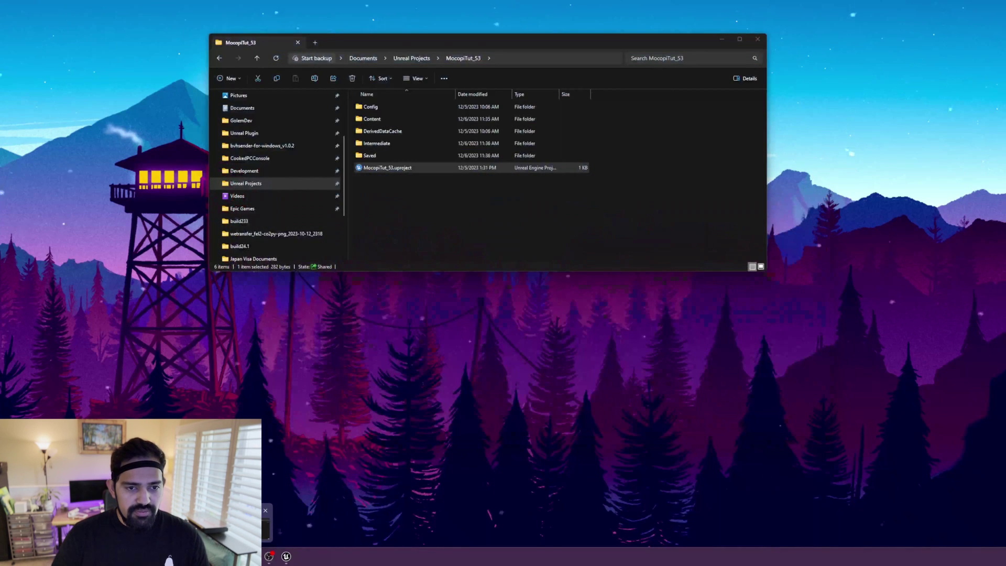
- Create a new folder named Plugins in the MocopiTut_53 project folder
{"action": "left_click", "coordinate": [263, 514]}
{"action": "left_click", "coordinate": [791, 201]}
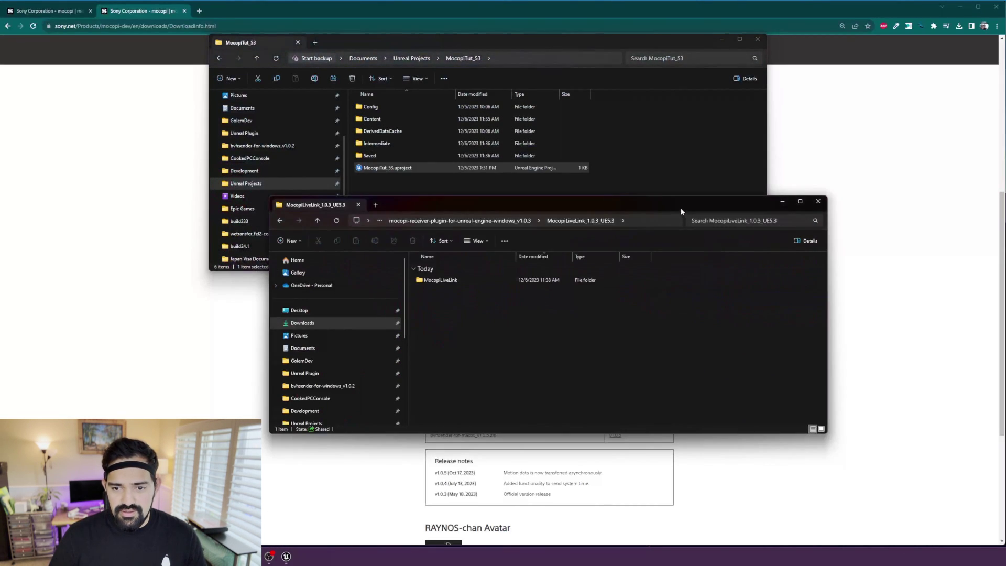
{"action": "left_click_drag", "start_coordinate": [674, 209], "coordinate": [671, 269]}
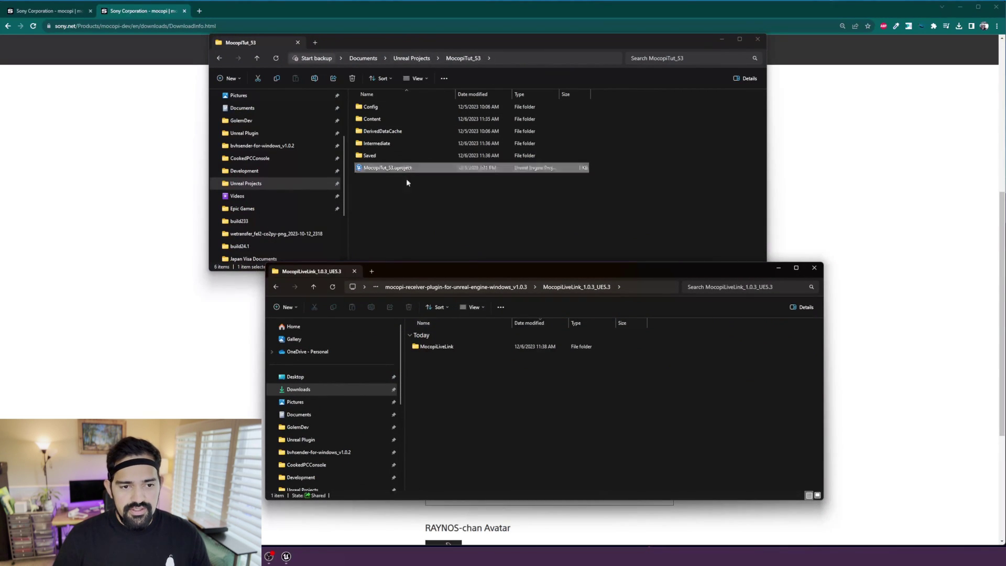
{"action": "left_click", "coordinate": [406, 205]}
{"action": "key", "text": "ctrl+shift+n"}
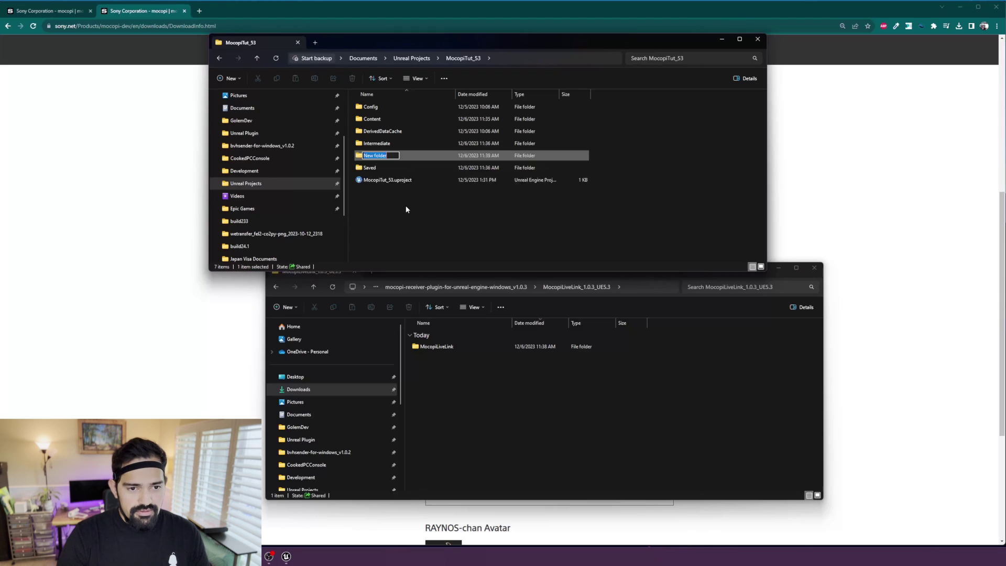
{"action": "type", "text": "Plugins"}
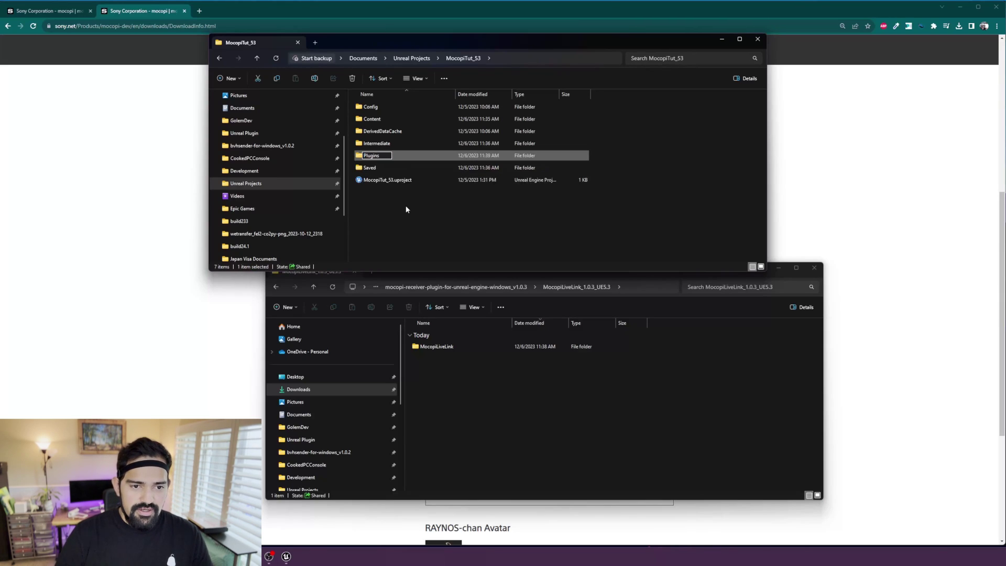
{"action": "key", "text": "Return"}
- Copy the MocopiLiveLink plugin folder into the new Plugins folder
{"action": "left_click", "coordinate": [434, 348]}
{"action": "key", "text": "ctrl+c"}
{"action": "left_click", "coordinate": [368, 159]}
{"action": "double_click", "coordinate": [369, 159]}
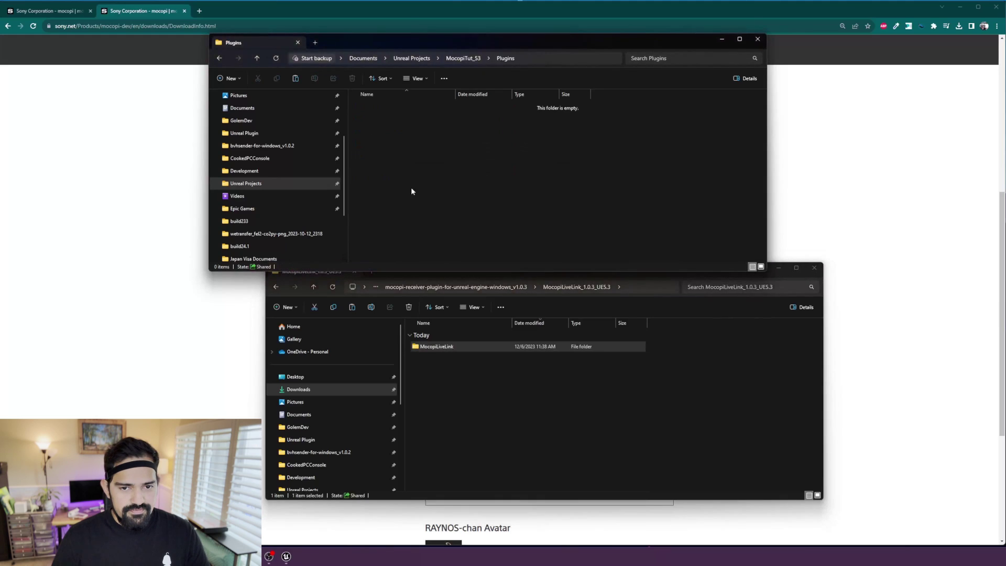
{"action": "key", "text": "ctrl+v"}
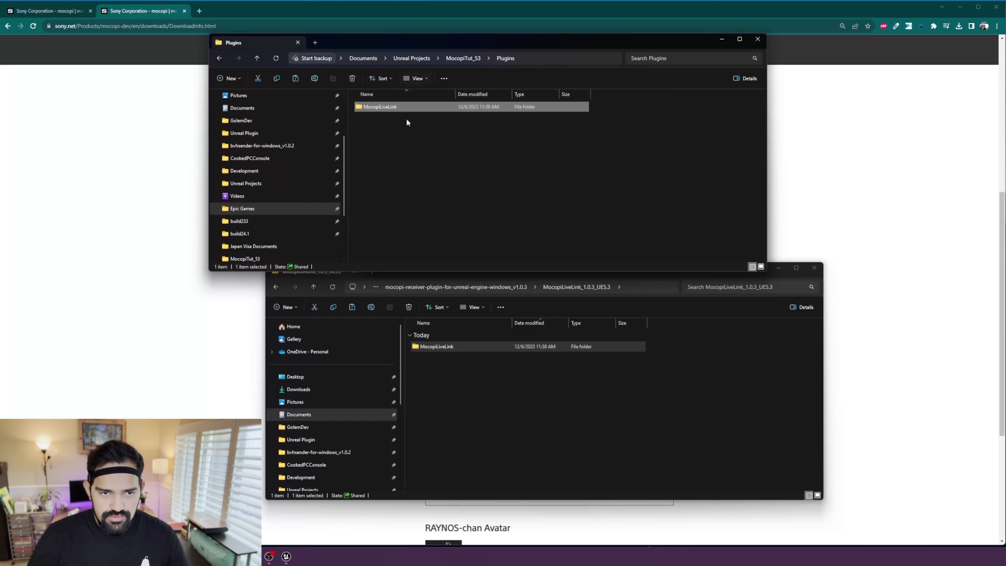
{"action": "left_click", "coordinate": [286, 557]}
- Close Unreal Editor and relaunch it from MocopiTut_53.uproject in the project folder
{"action": "left_click", "coordinate": [998, 7]}
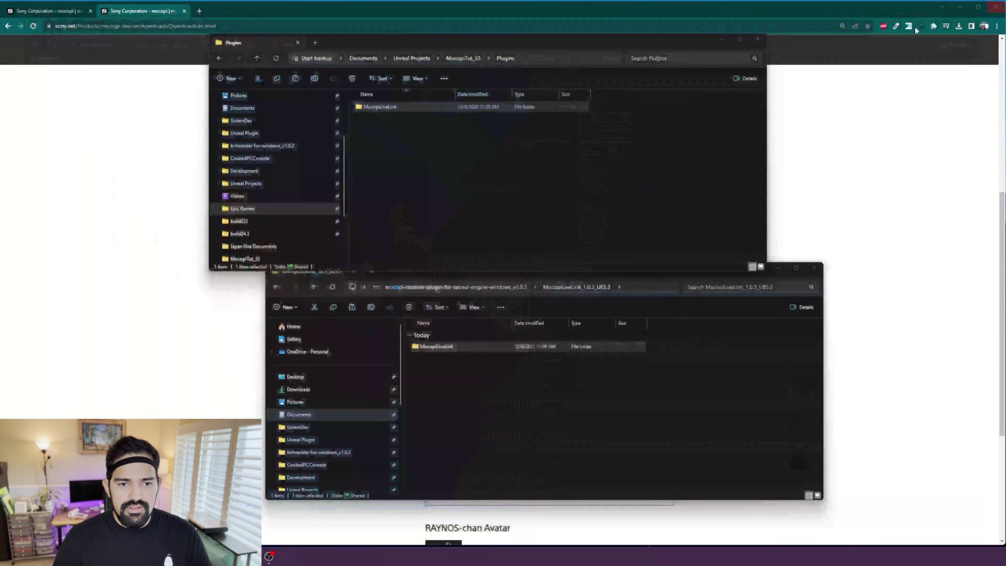
{"action": "left_click", "coordinate": [454, 58]}
{"action": "left_click", "coordinate": [385, 181]}
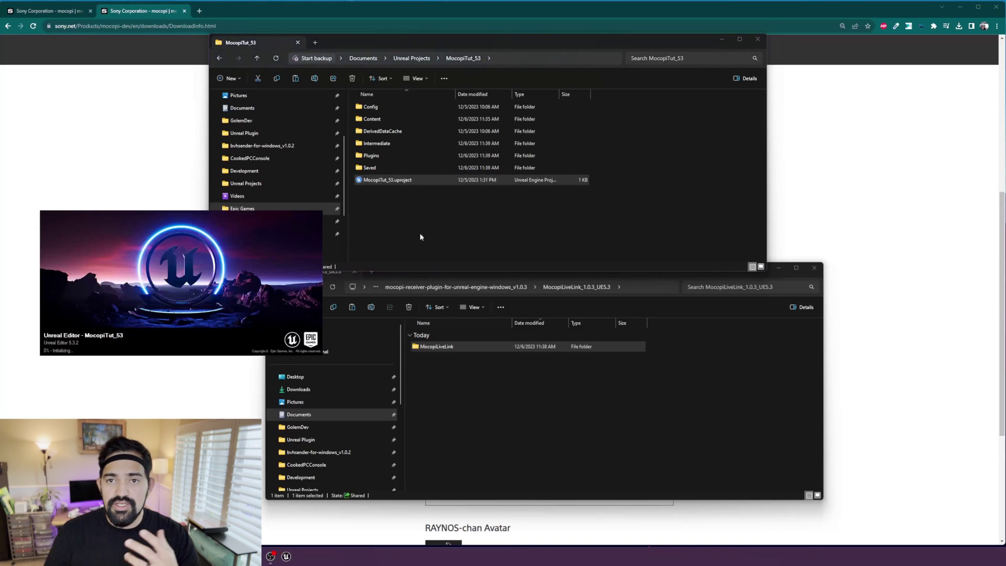
{"action": "left_click", "coordinate": [390, 44]}
{"action": "scroll", "coordinate": [274, 194], "scroll_direction": "down", "scroll_amount": 2}
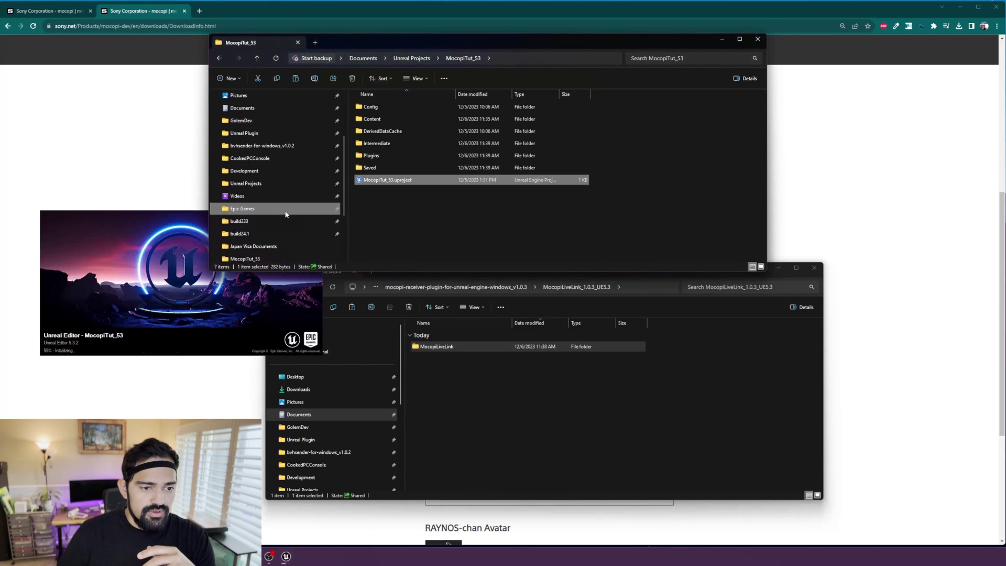
- Navigate from This PC through C: > Program Files > Epic Games into UE_5.2
{"action": "left_click", "coordinate": [246, 220]}
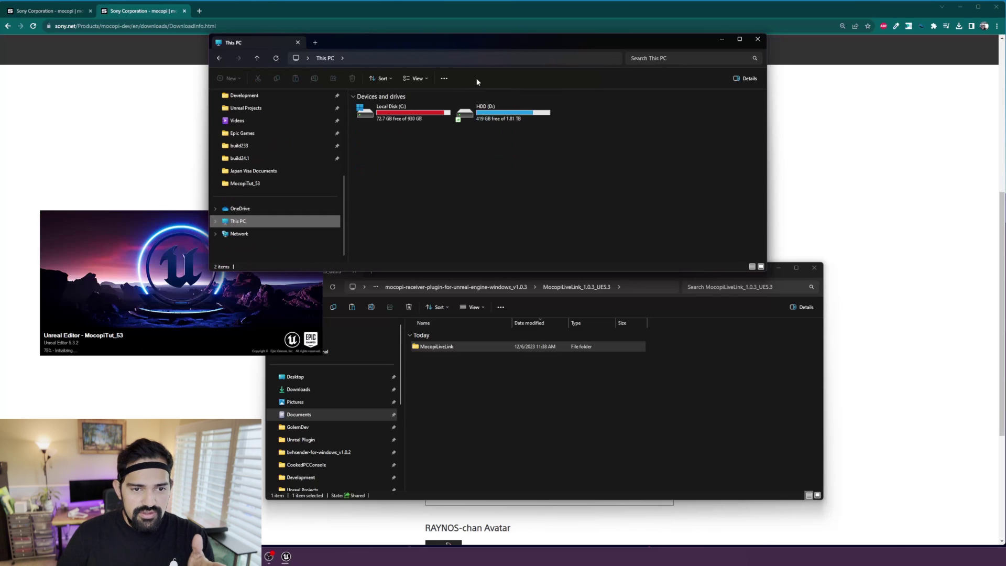
{"action": "double_click", "coordinate": [382, 112]}
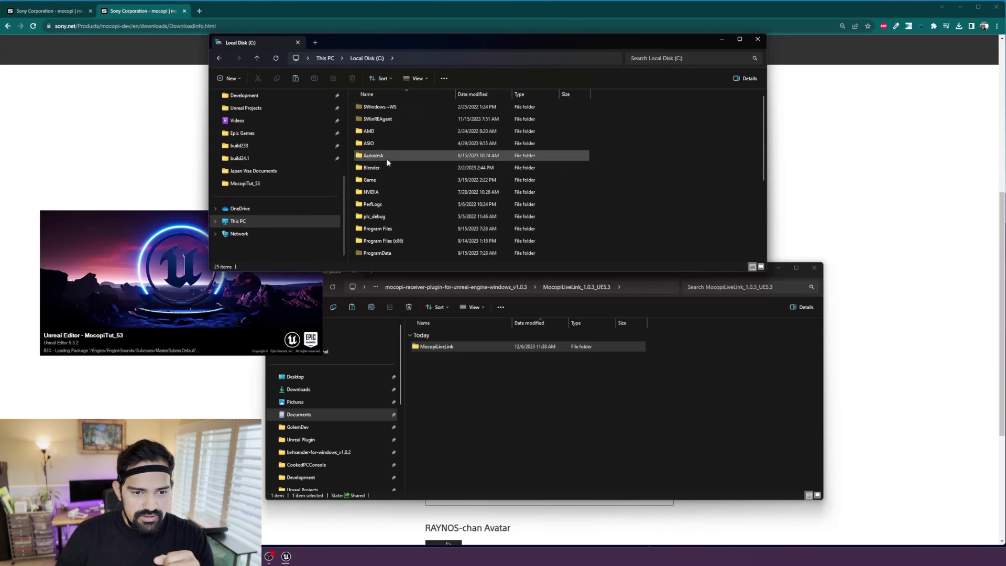
{"action": "double_click", "coordinate": [382, 229]}
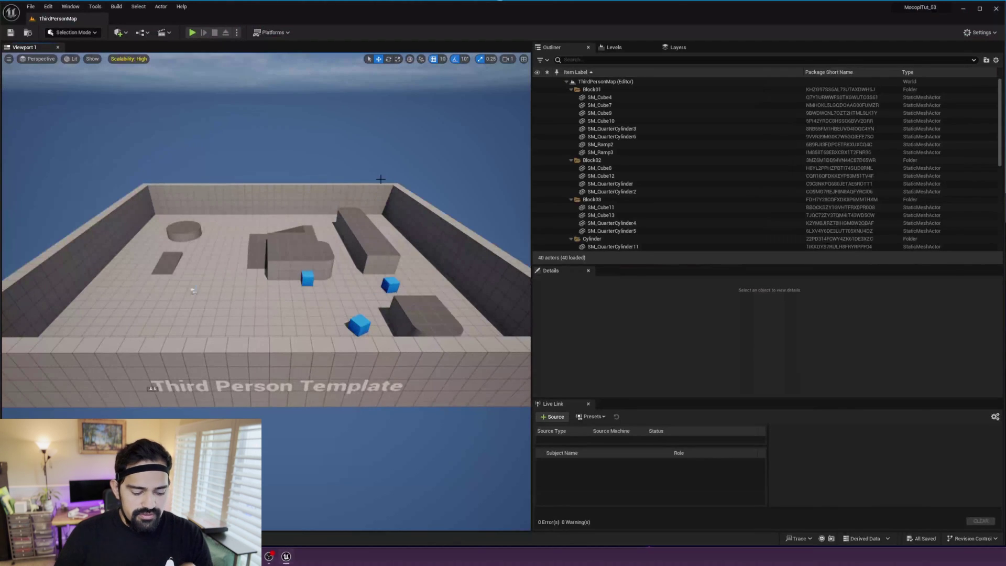
{"action": "key", "text": "alt+Tab"}
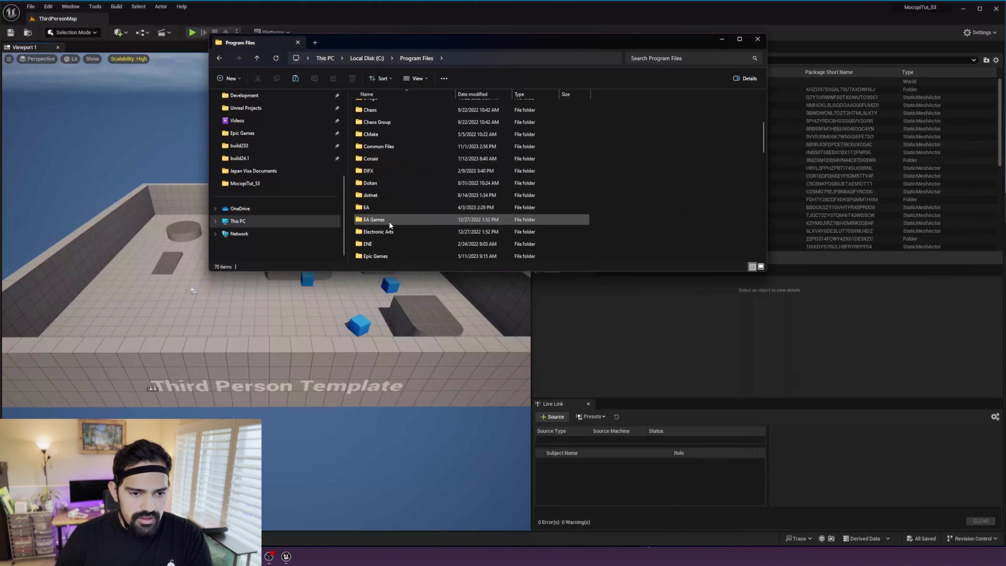
{"action": "scroll", "coordinate": [382, 225], "scroll_direction": "down", "scroll_amount": 2}
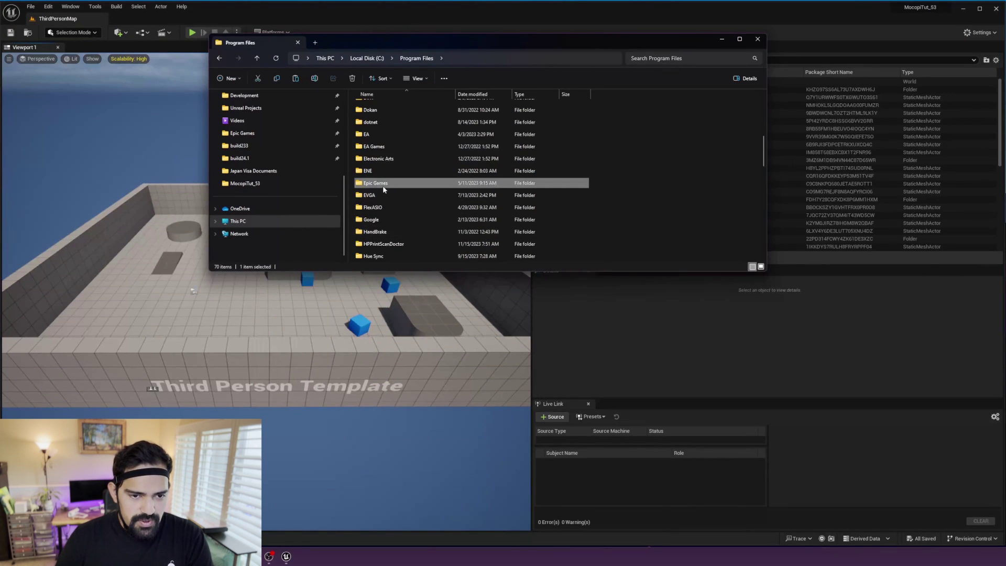
{"action": "double_click", "coordinate": [382, 186]}
{"action": "double_click", "coordinate": [379, 155]}
- Browse Engine > Plugins > Marketplace in UE_5.2, then close the Explorer window
{"action": "left_click", "coordinate": [374, 121]}
{"action": "double_click", "coordinate": [374, 121]}
{"action": "double_click", "coordinate": [383, 217]}
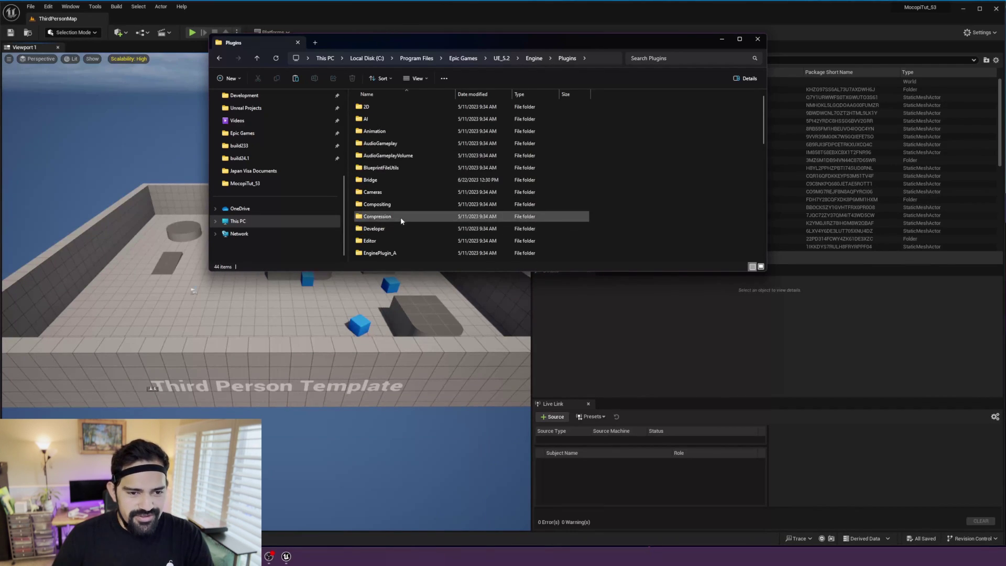
{"action": "left_click", "coordinate": [367, 191]}
{"action": "key", "text": "m"}
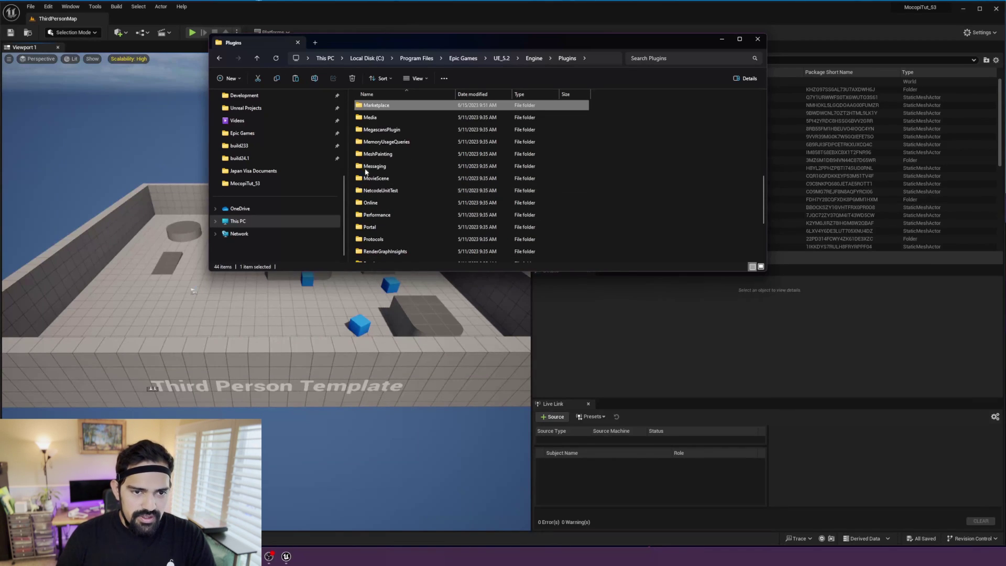
{"action": "double_click", "coordinate": [376, 106]}
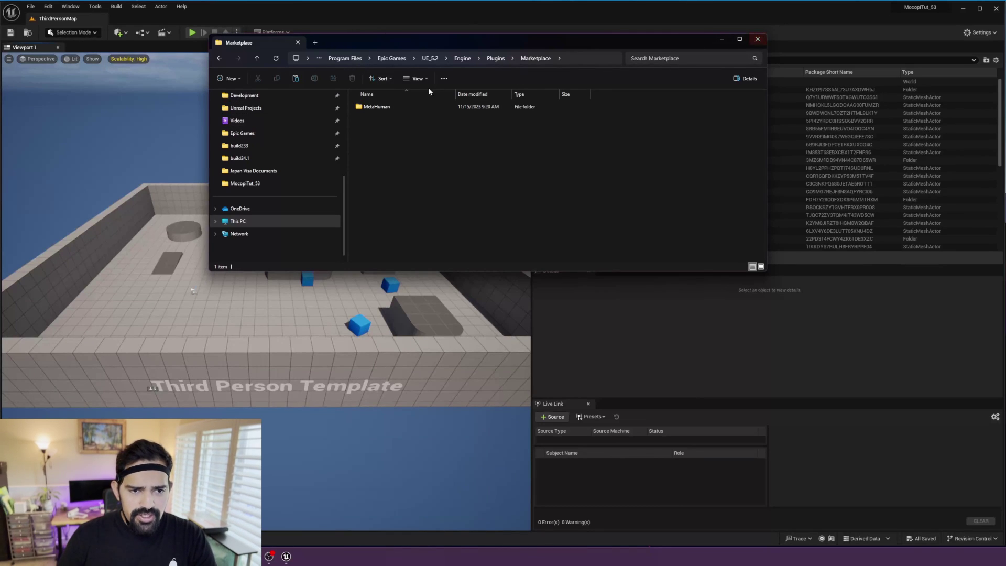
{"action": "left_click", "coordinate": [759, 41]}
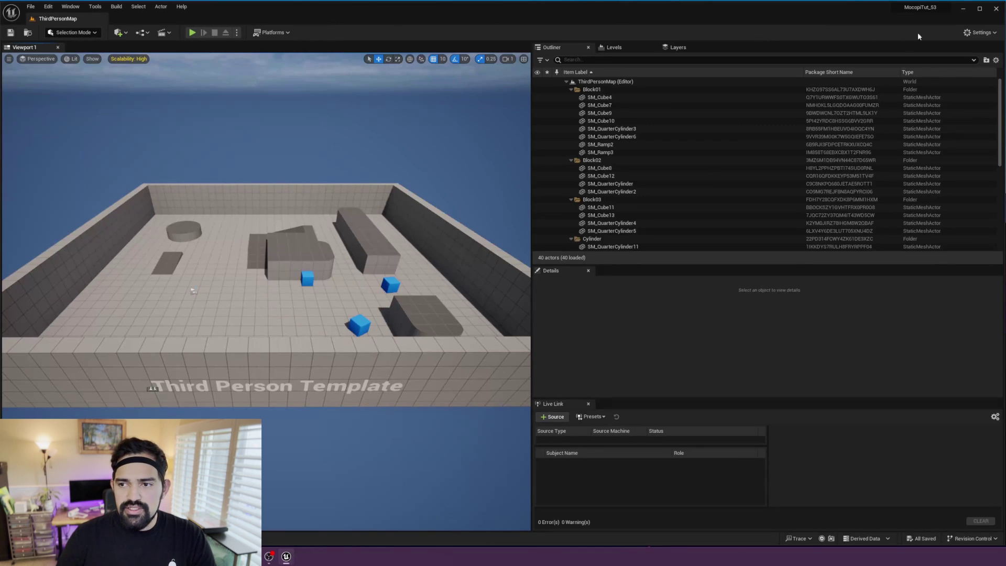
{"action": "left_click", "coordinate": [976, 33]}
{"action": "left_click", "coordinate": [995, 76]}
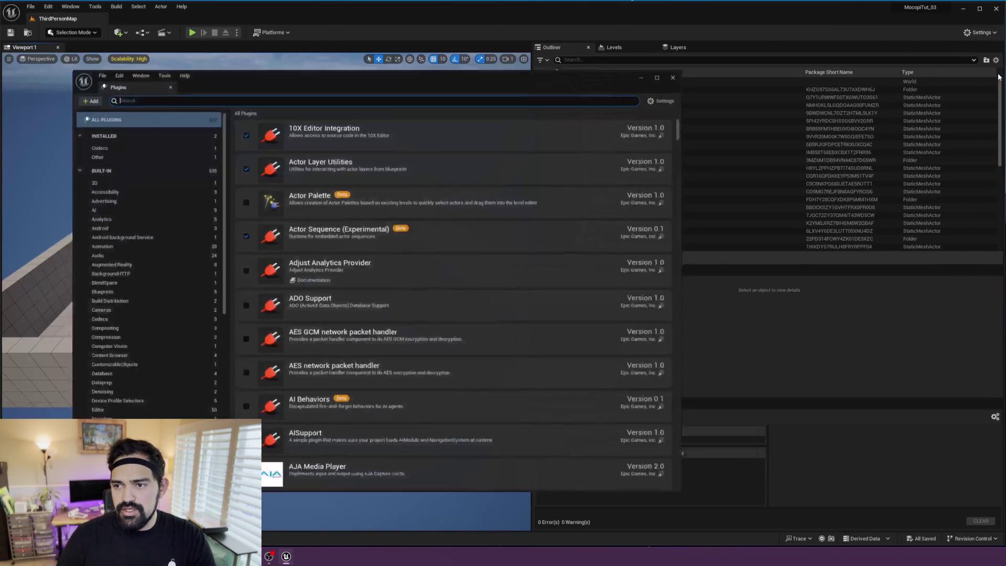
{"action": "type", "text": "mocopi"}
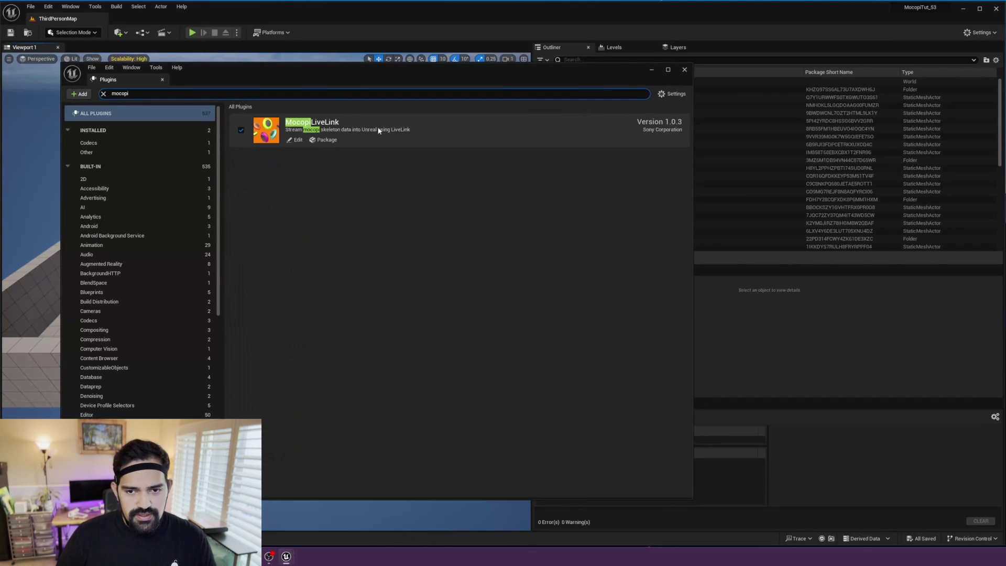
{"action": "left_click", "coordinate": [684, 70]}
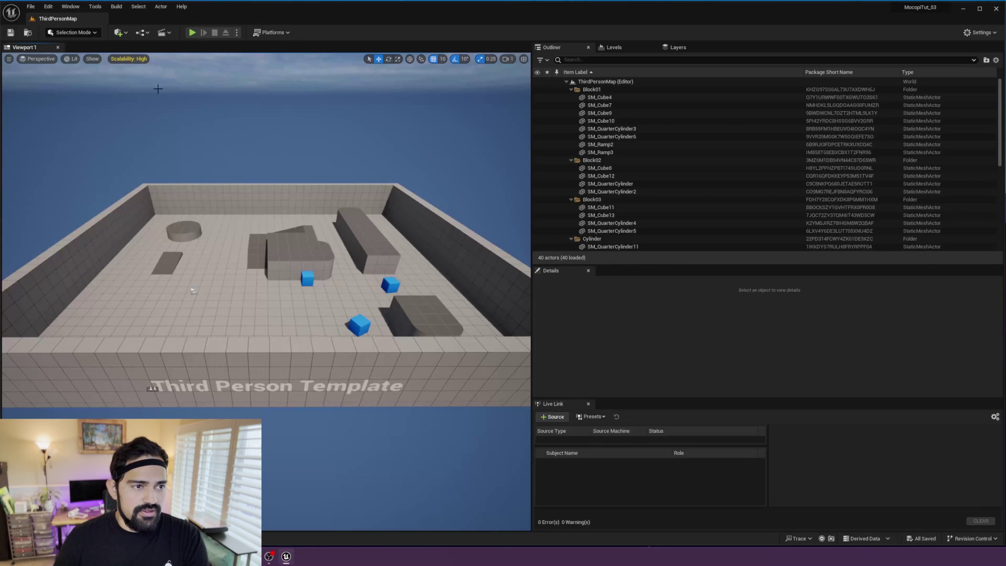
- Add a Mocopi LiveLink source on port 12351 with subject MocopiSkeleton in the Live Link panel
{"action": "left_click", "coordinate": [71, 8]}
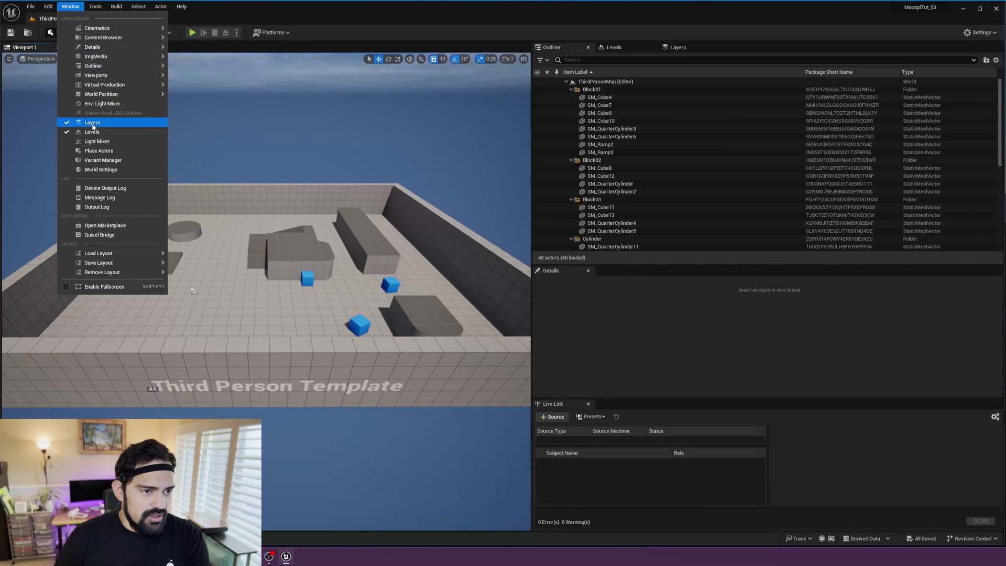
{"action": "mouse_move", "coordinate": [112, 60]}
{"action": "mouse_move", "coordinate": [157, 85]}
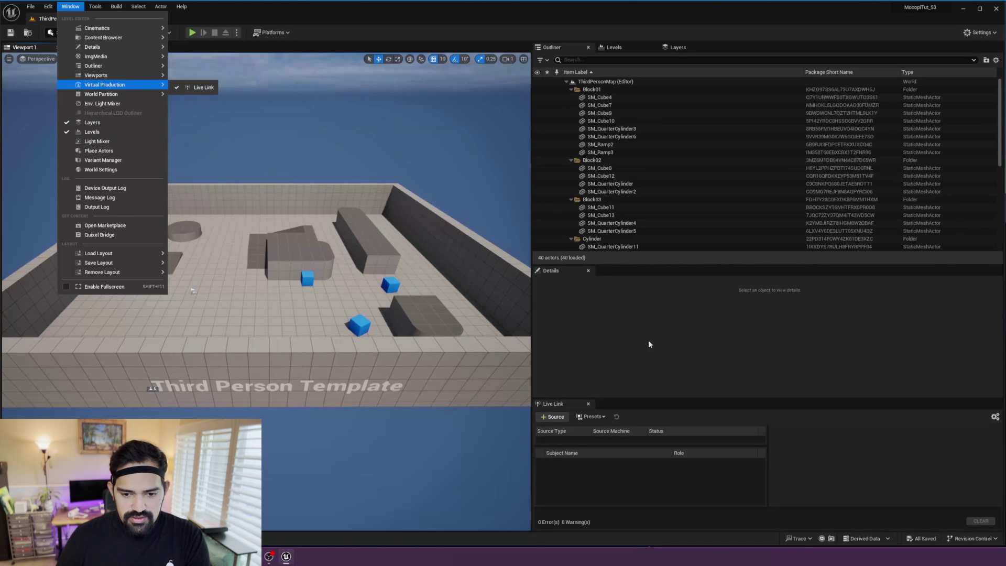
{"action": "left_click", "coordinate": [634, 372]}
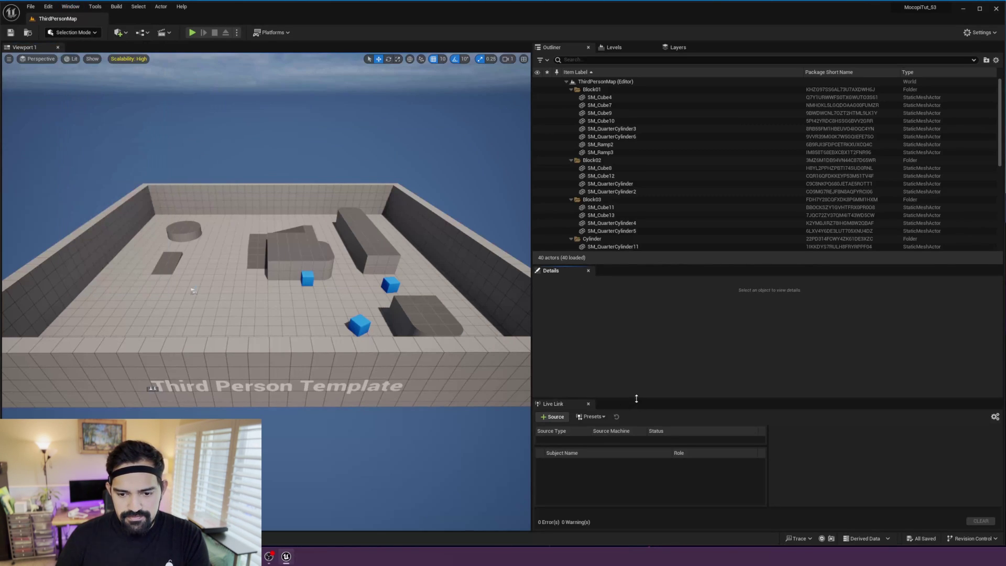
{"action": "left_click_drag", "start_coordinate": [637, 398], "coordinate": [637, 379]}
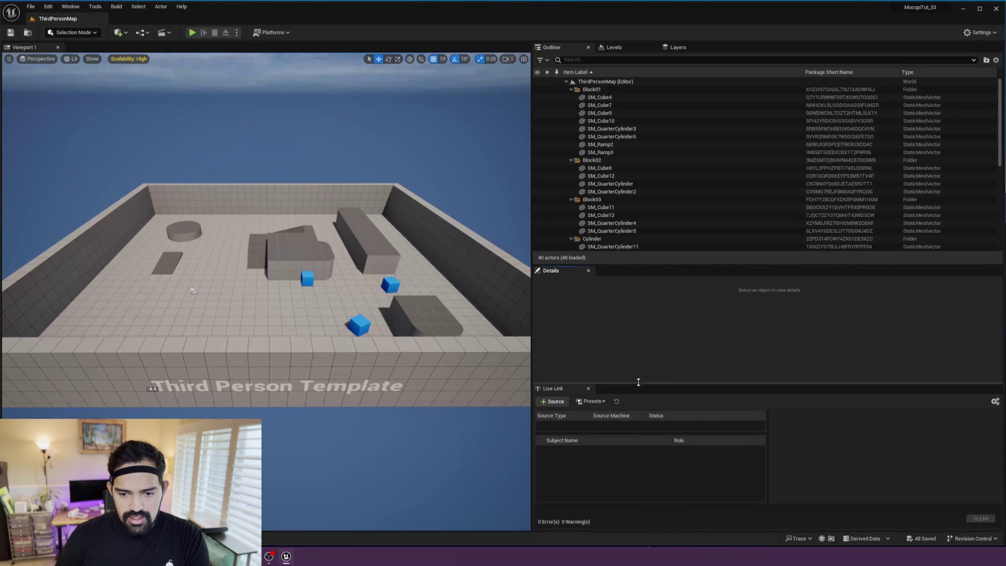
{"action": "left_click", "coordinate": [557, 399]}
{"action": "mouse_move", "coordinate": [566, 430]}
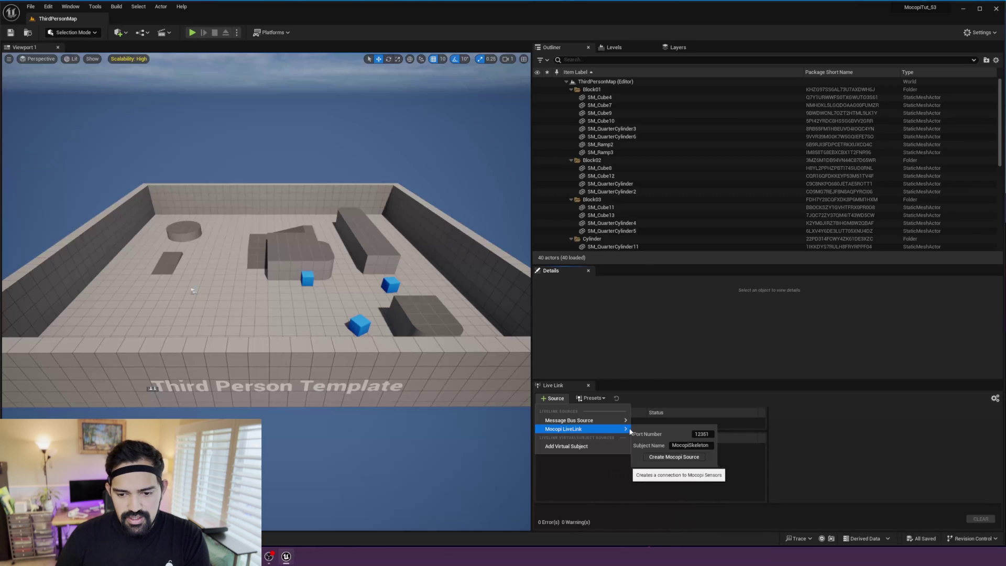
{"action": "left_click", "coordinate": [666, 457]}
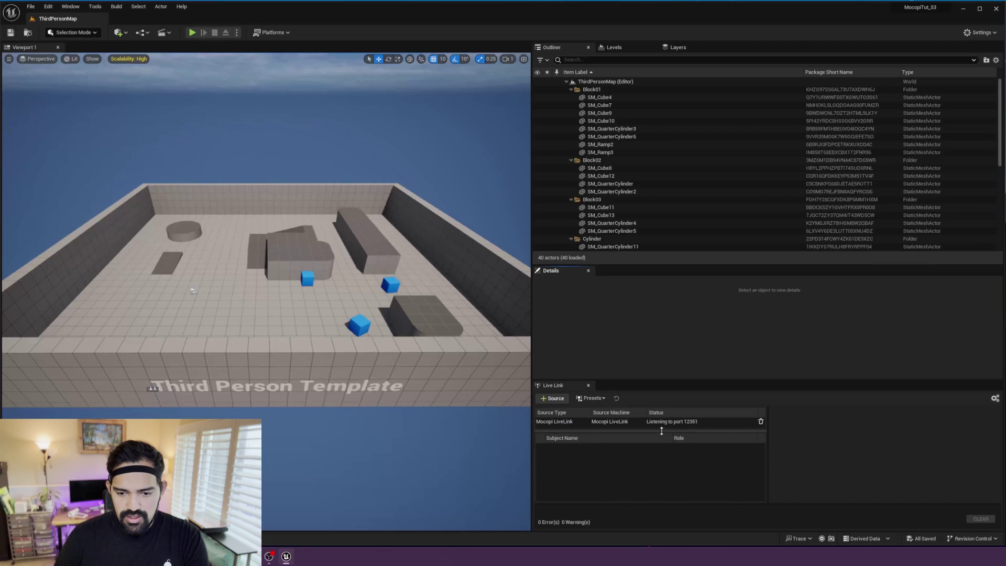
{"action": "left_click_drag", "start_coordinate": [648, 381], "coordinate": [649, 338]}
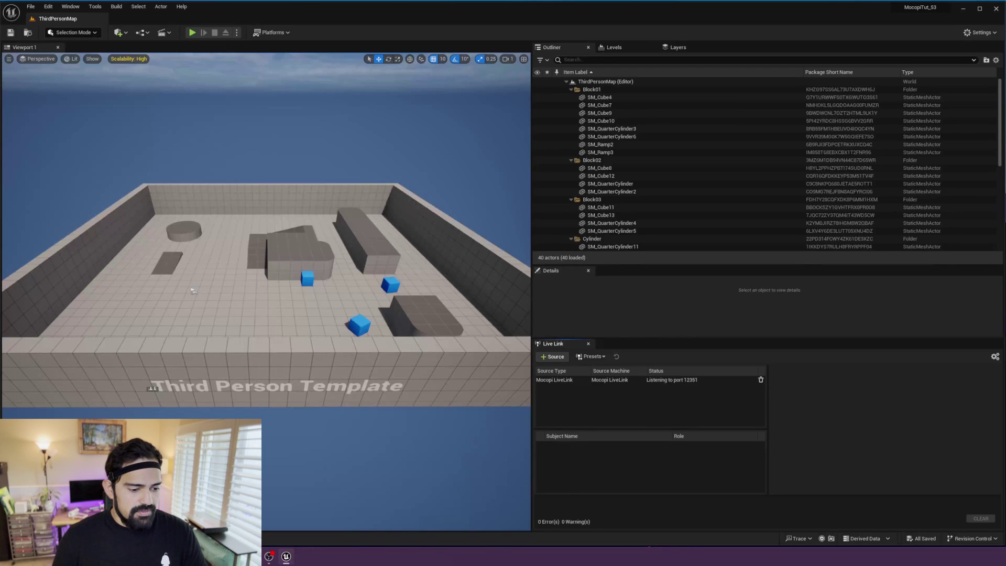
- Run ipconfig in Command Prompt and select the Wi-Fi IPv4 address 192.168.0.121
{"action": "key", "text": "super"}
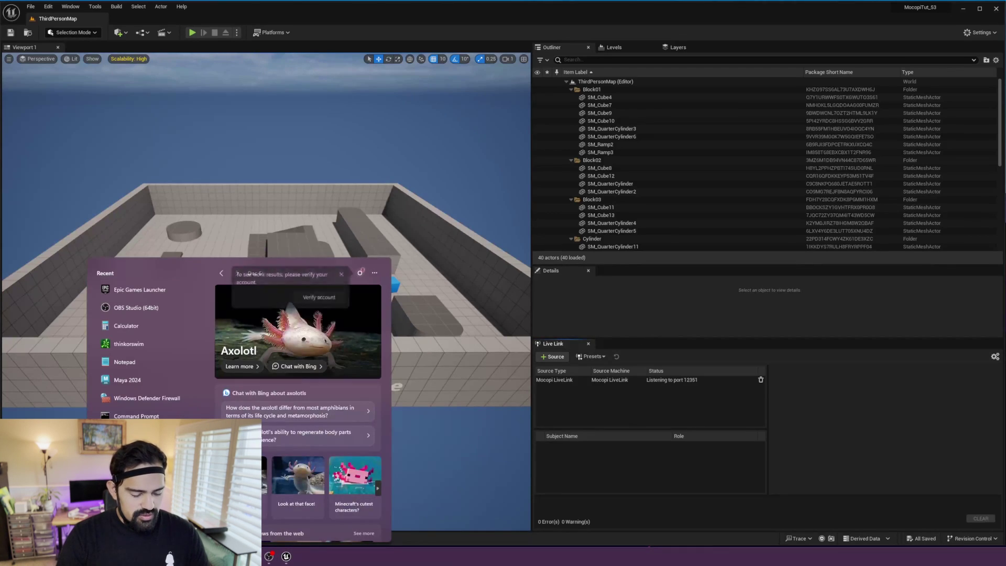
{"action": "key", "text": "Escape"}
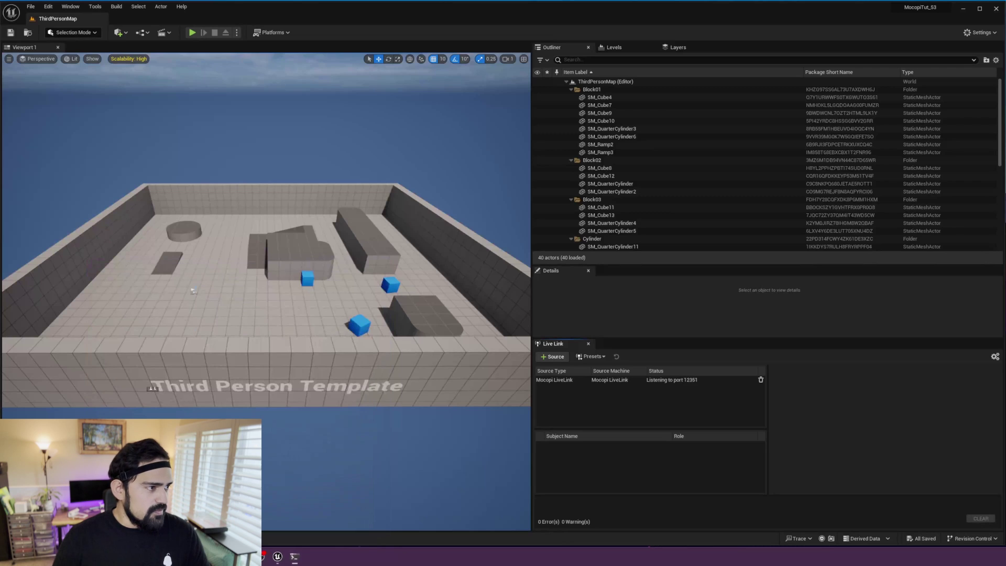
{"action": "left_click_drag", "start_coordinate": [267, 67], "coordinate": [408, 145]}
{"action": "type", "text": "ipconfig"}
{"action": "key", "text": "Return"}
{"action": "right_click", "coordinate": [408, 142]}
{"action": "key", "text": "Escape"}
{"action": "left_click_drag", "start_coordinate": [267, 270], "coordinate": [90, 270]}
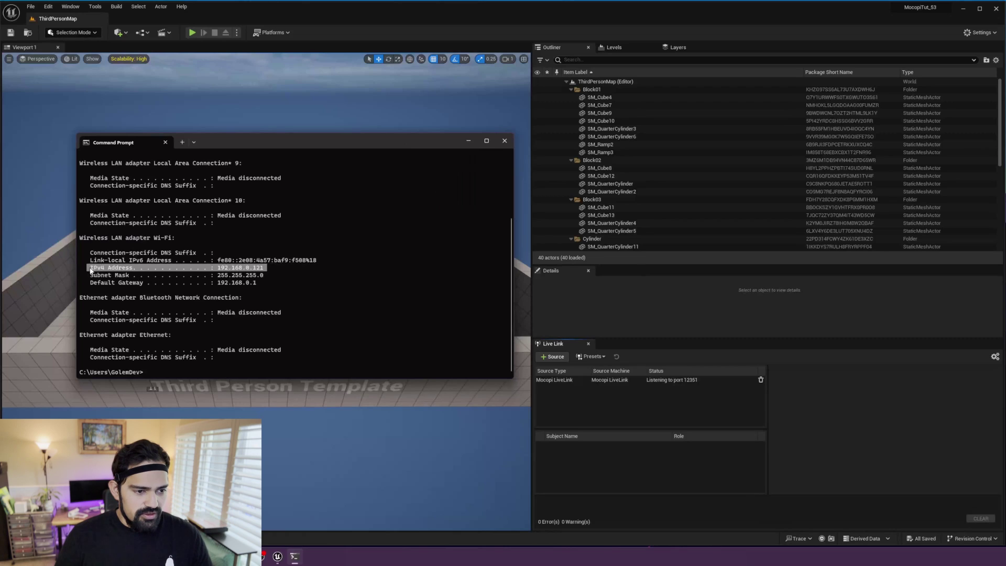
{"action": "left_click_drag", "start_coordinate": [218, 268], "coordinate": [266, 273]}
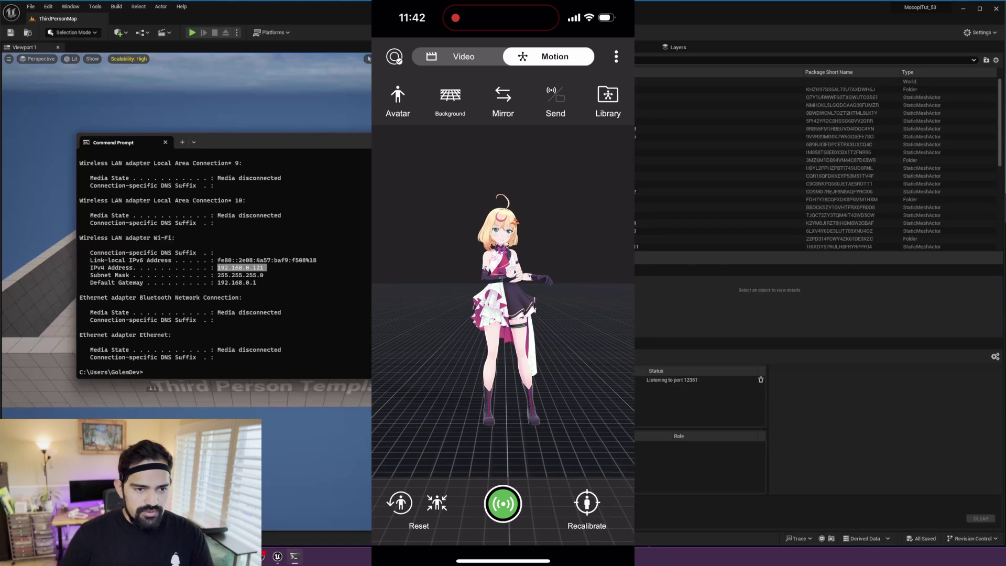
- Start mocopi's motion transfer to the PC so MocopiSkeleton appears in Live Link
{"action": "left_click", "coordinate": [193, 291]}
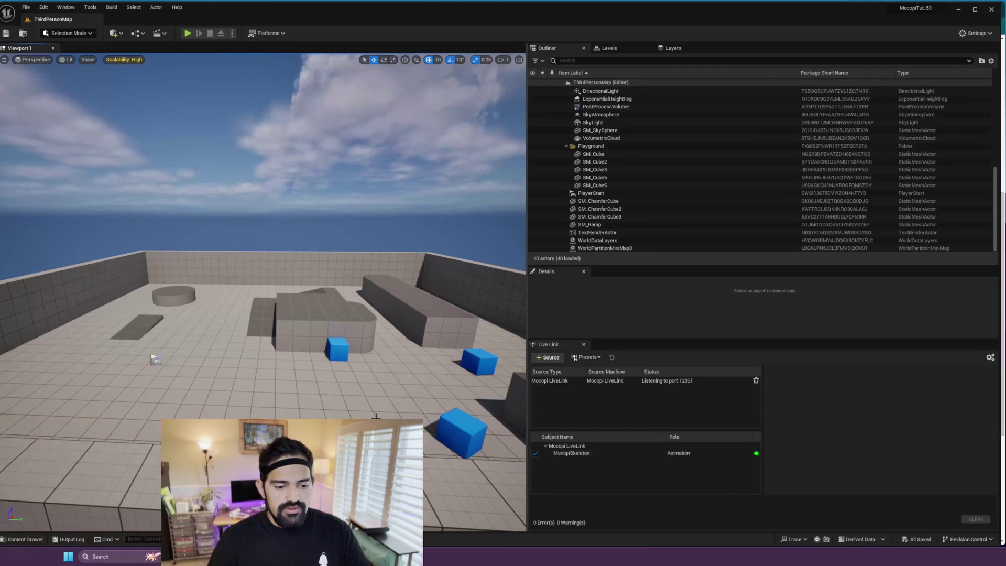
- Drag MocopiActor from Plugins > MocopiLiveLink Content onto the level floor and focus on it
{"action": "key", "text": "ctrl+space"}
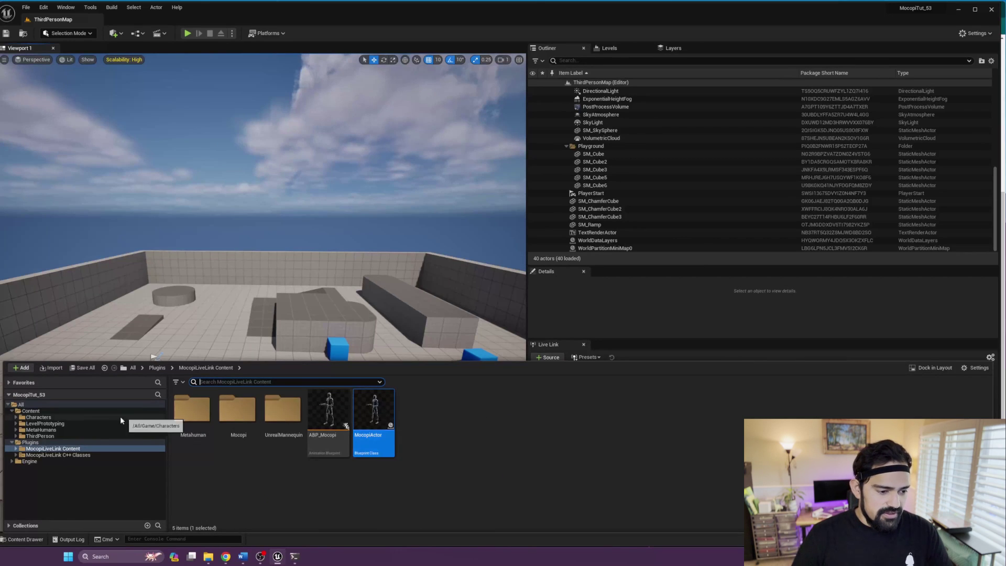
{"action": "left_click", "coordinate": [32, 442]}
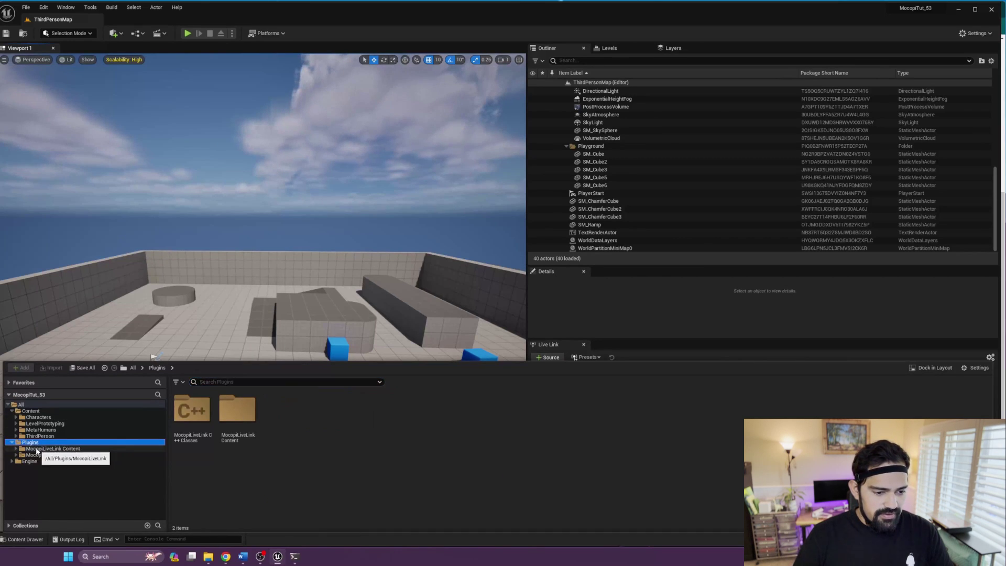
{"action": "left_click", "coordinate": [977, 368]}
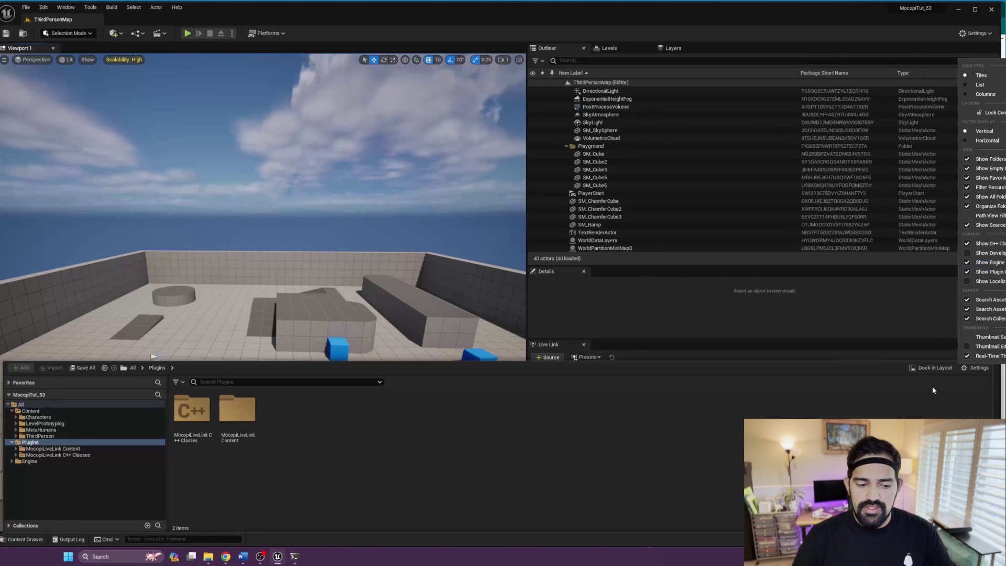
{"action": "left_click", "coordinate": [579, 407]}
{"action": "double_click", "coordinate": [237, 411]}
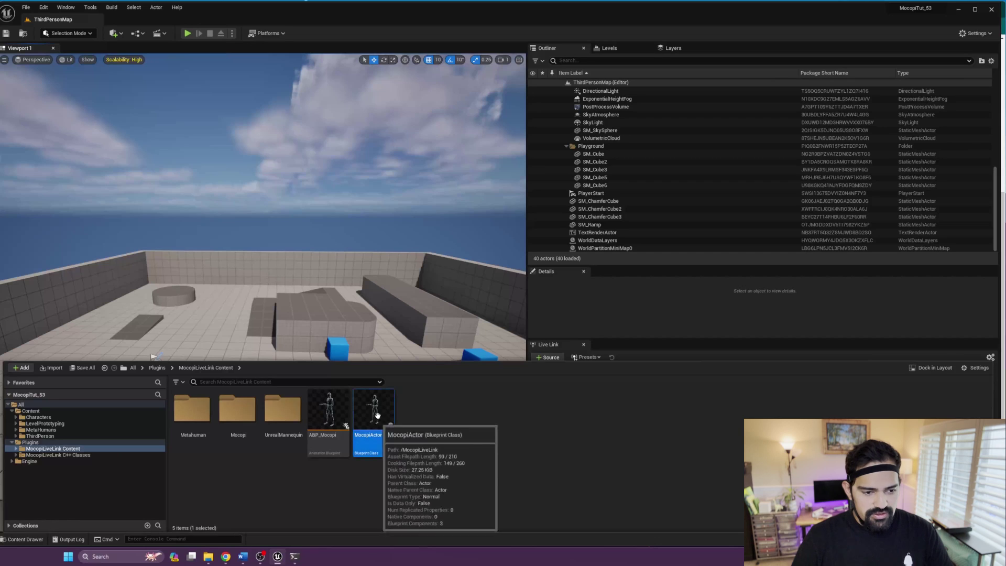
{"action": "left_click_drag", "start_coordinate": [375, 414], "coordinate": [205, 368]}
{"action": "key", "text": "f"}
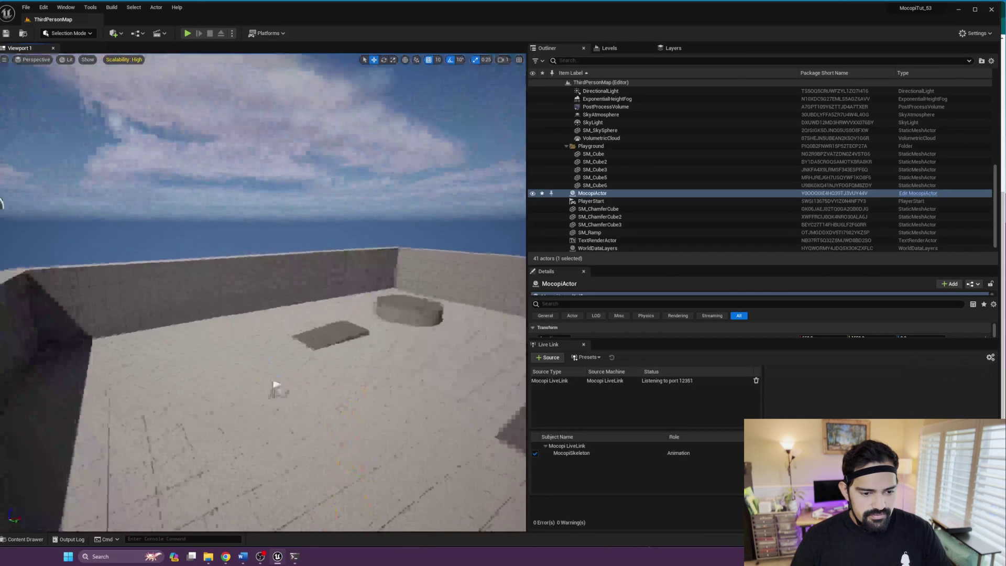